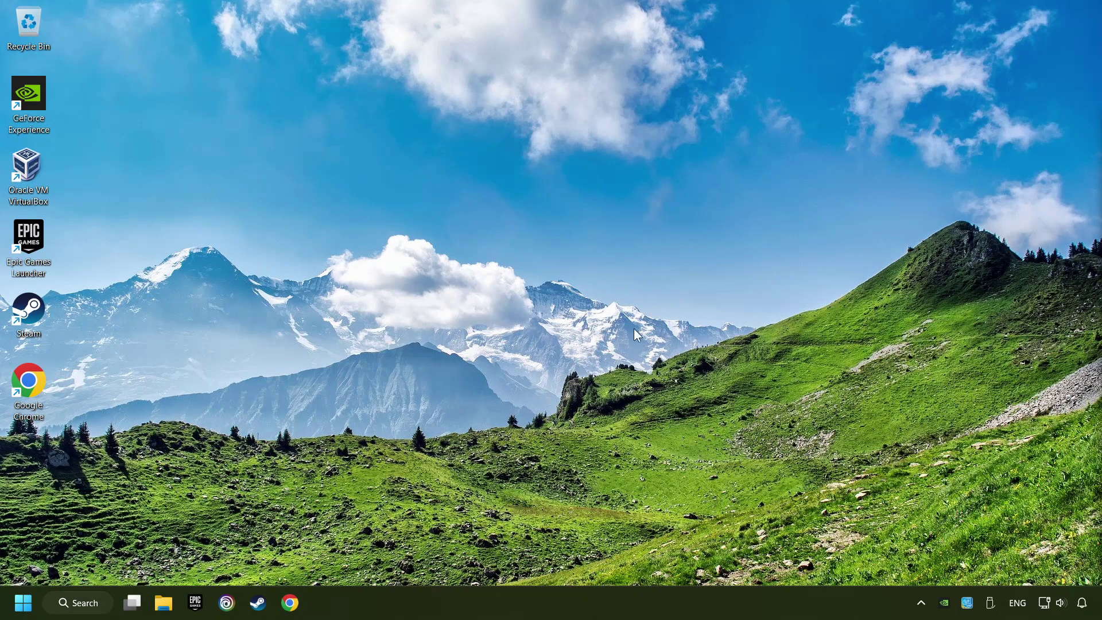
- Enable automatic time zone and automatic time, sync the clock now, and close Settings
right_click(1078, 596)
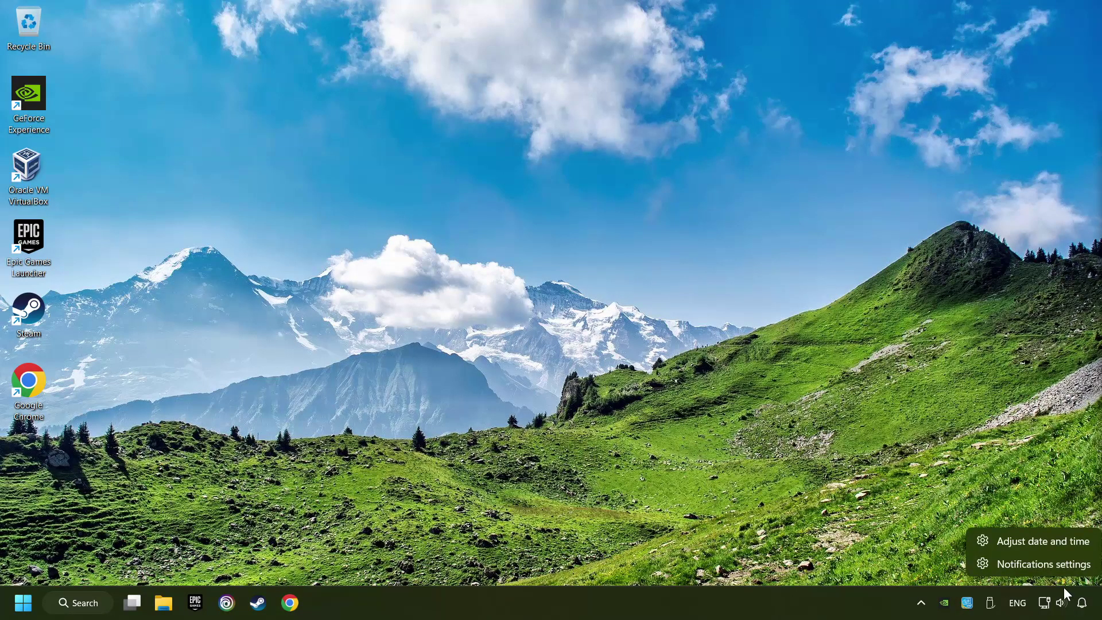
click(1050, 545)
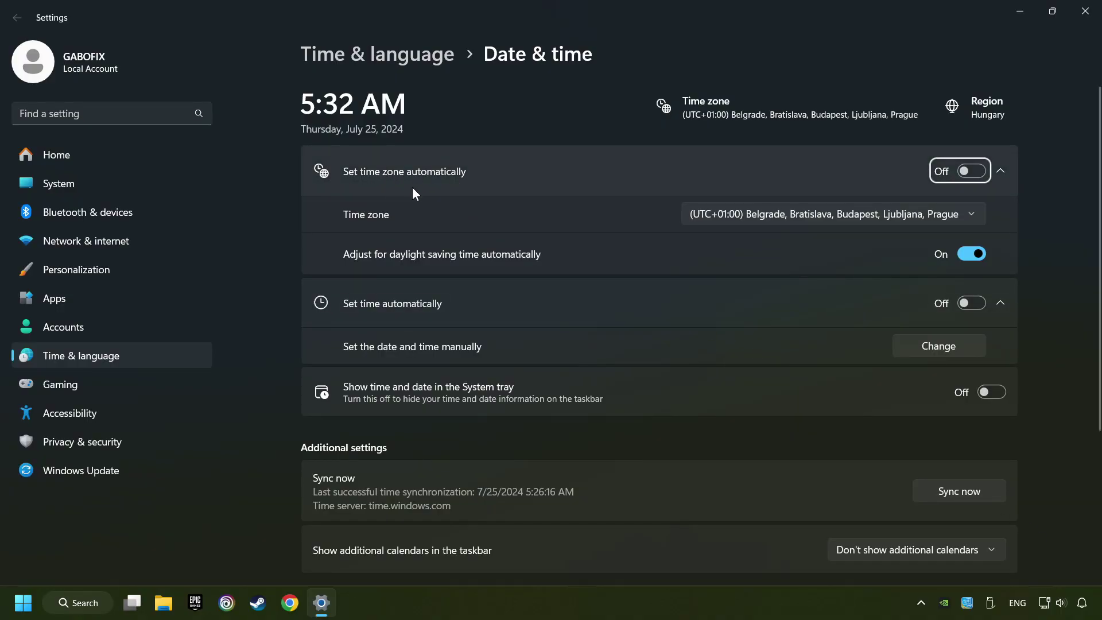
click(958, 173)
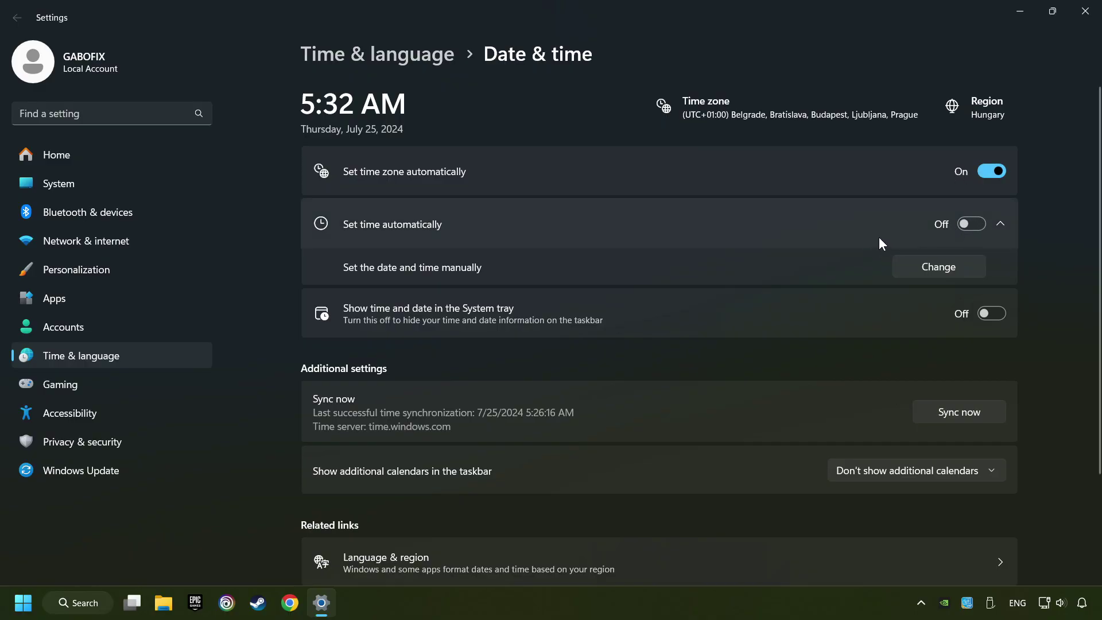
click(966, 226)
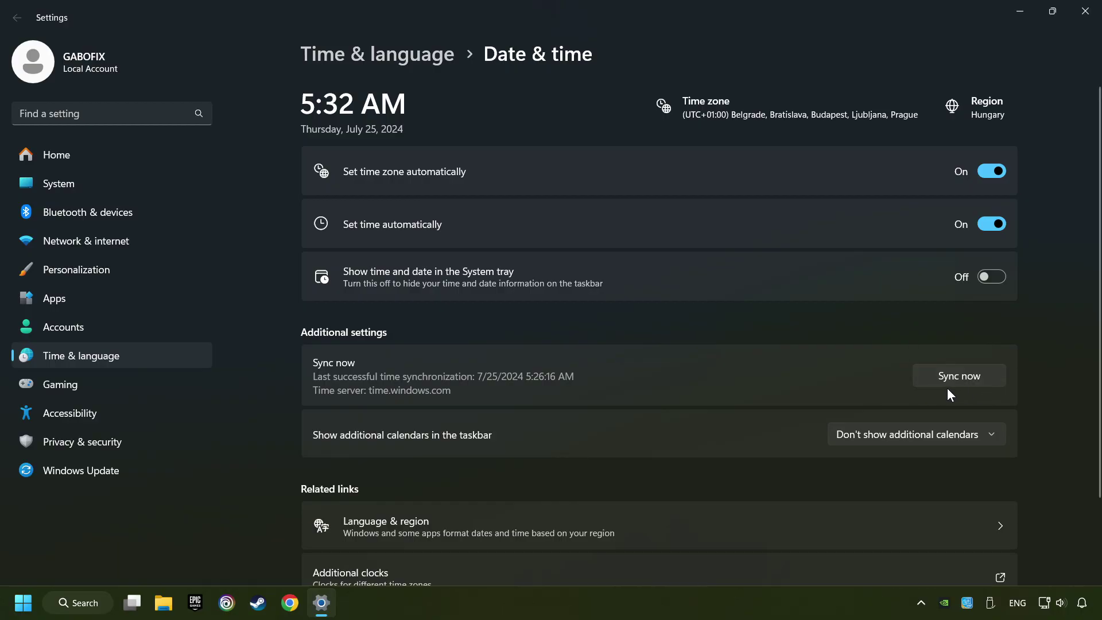
click(988, 381)
click(1083, 11)
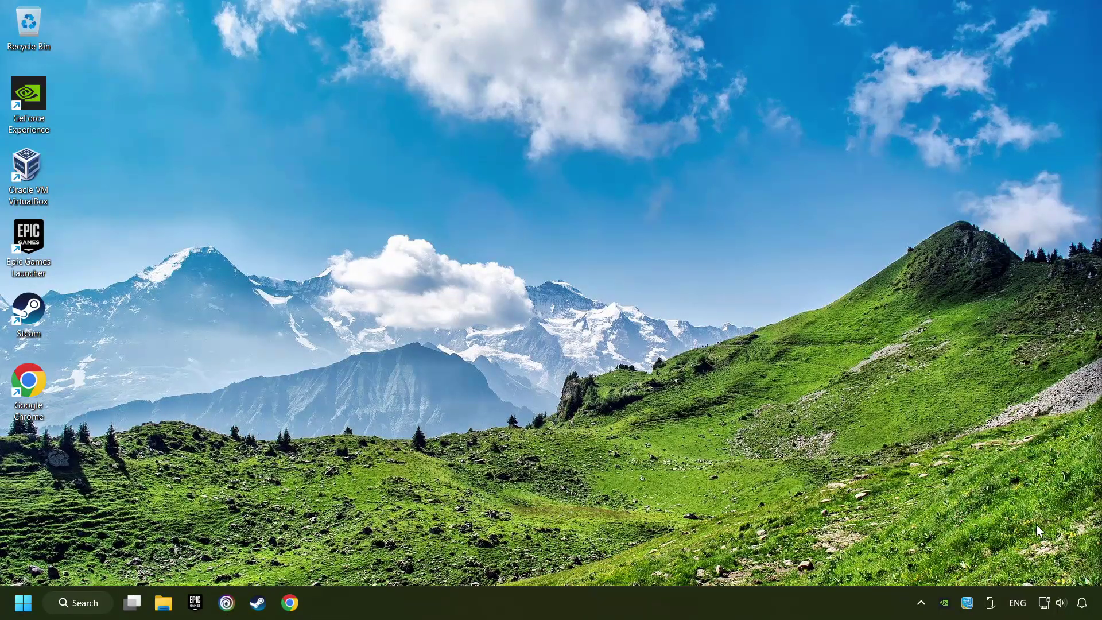
- Save the manual proxy setup on the Proxy page with the proxy left off, then close Settings
right_click(1046, 603)
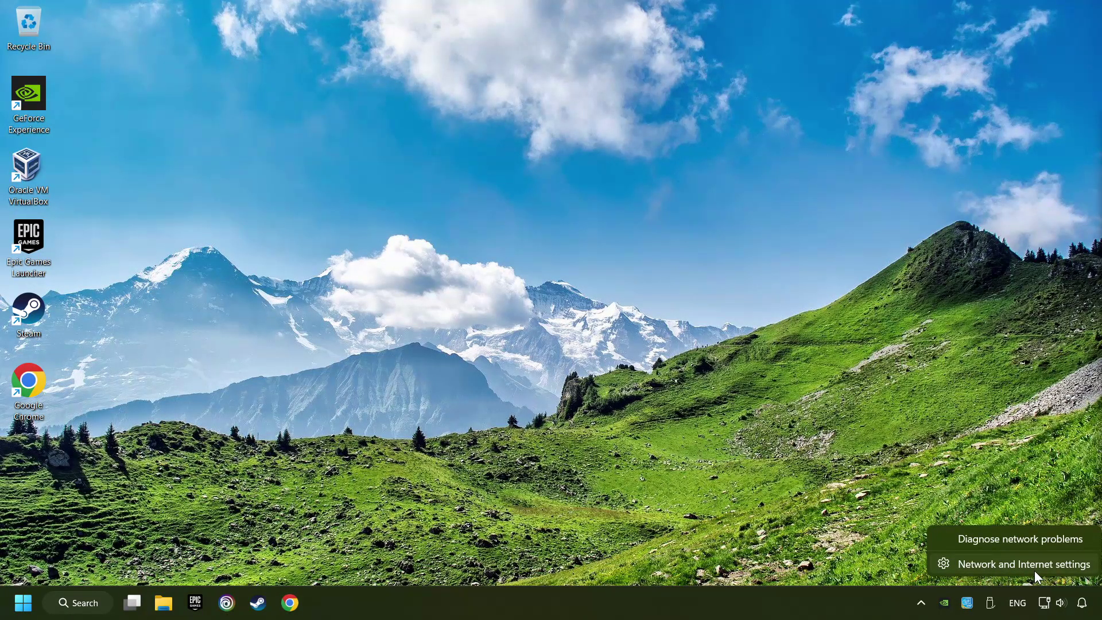
click(1035, 571)
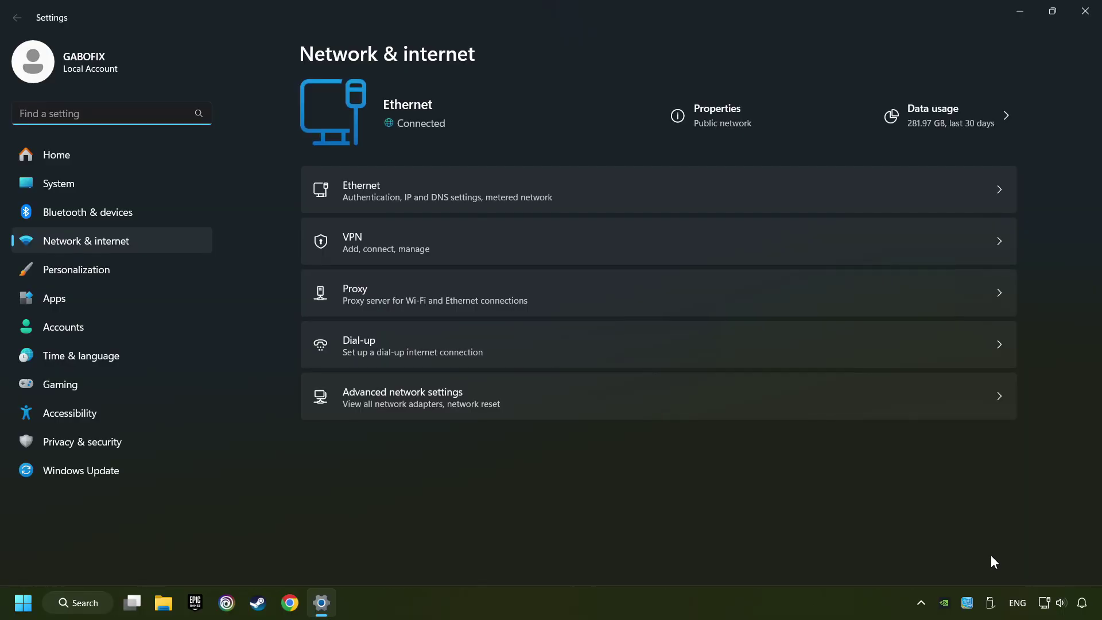
click(611, 295)
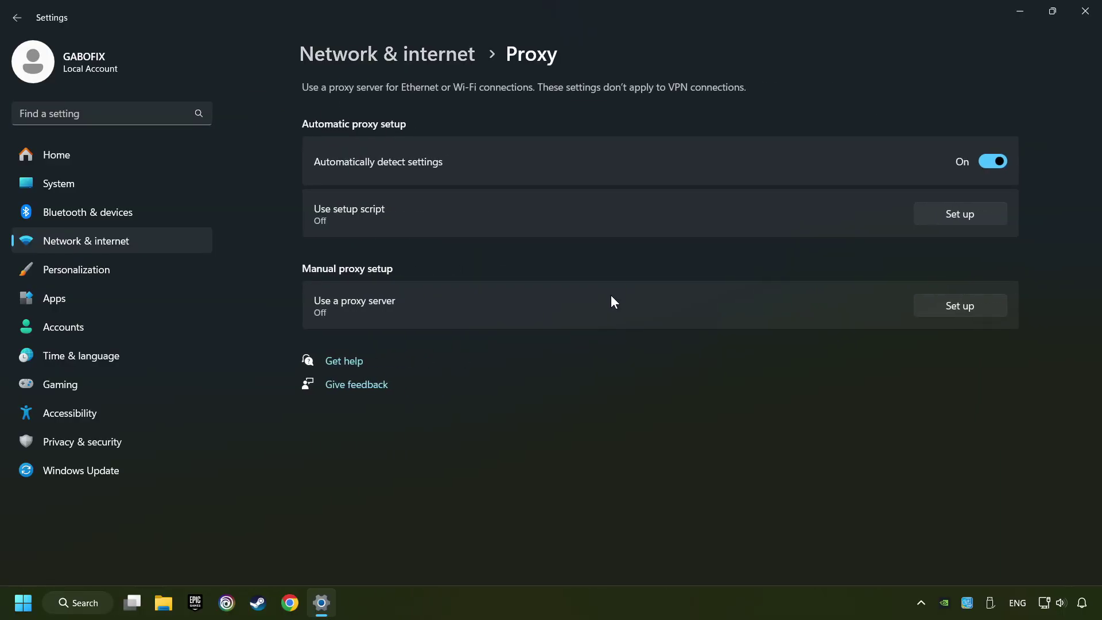
click(953, 316)
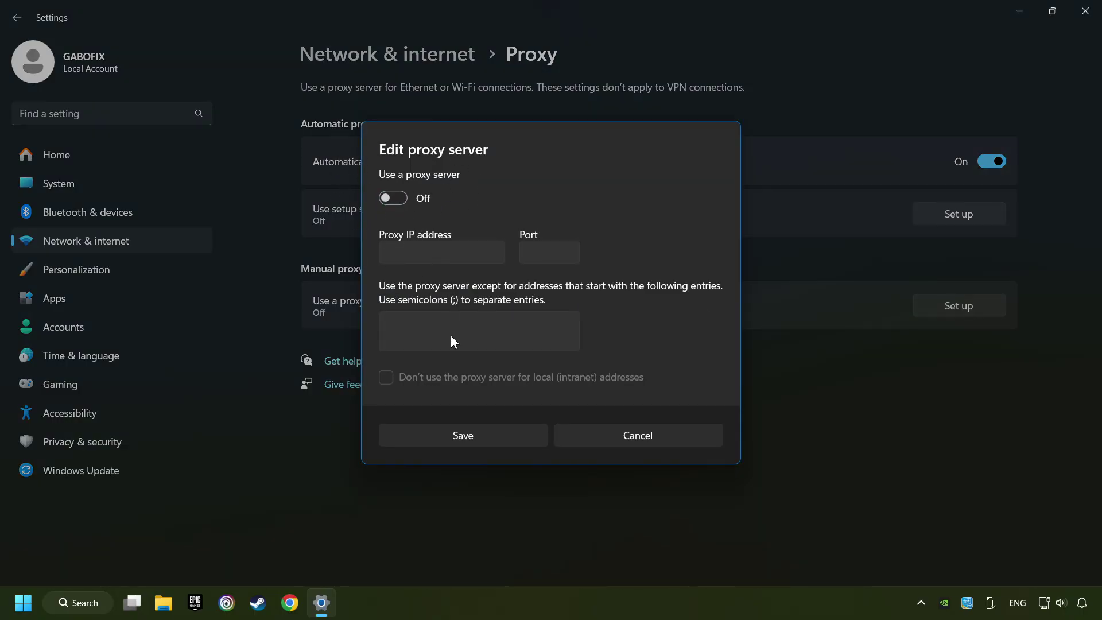
click(480, 439)
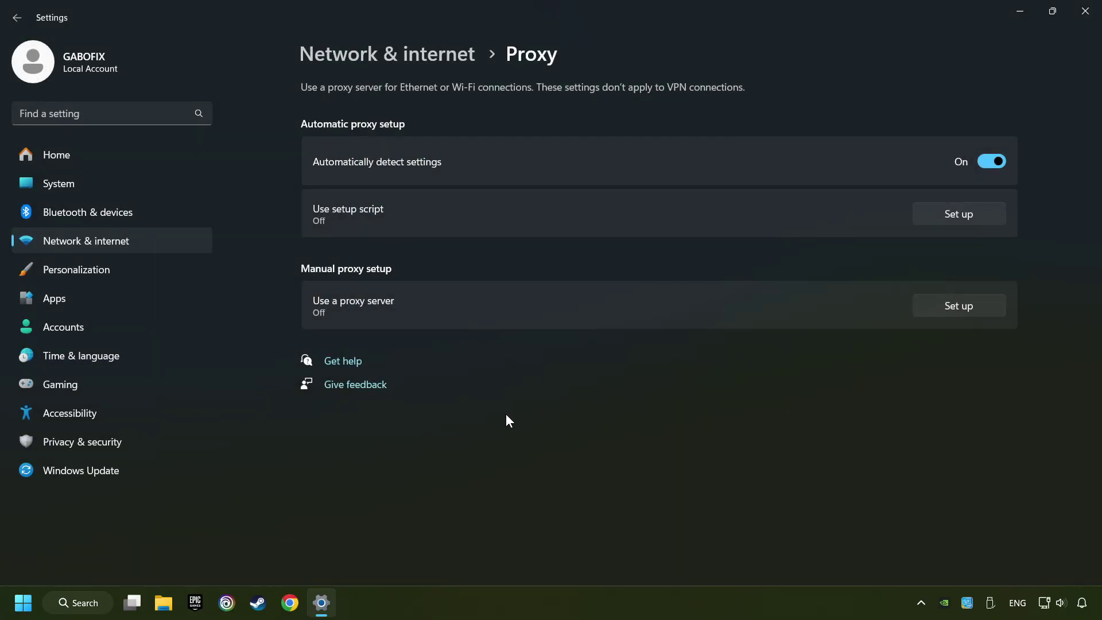
click(1084, 13)
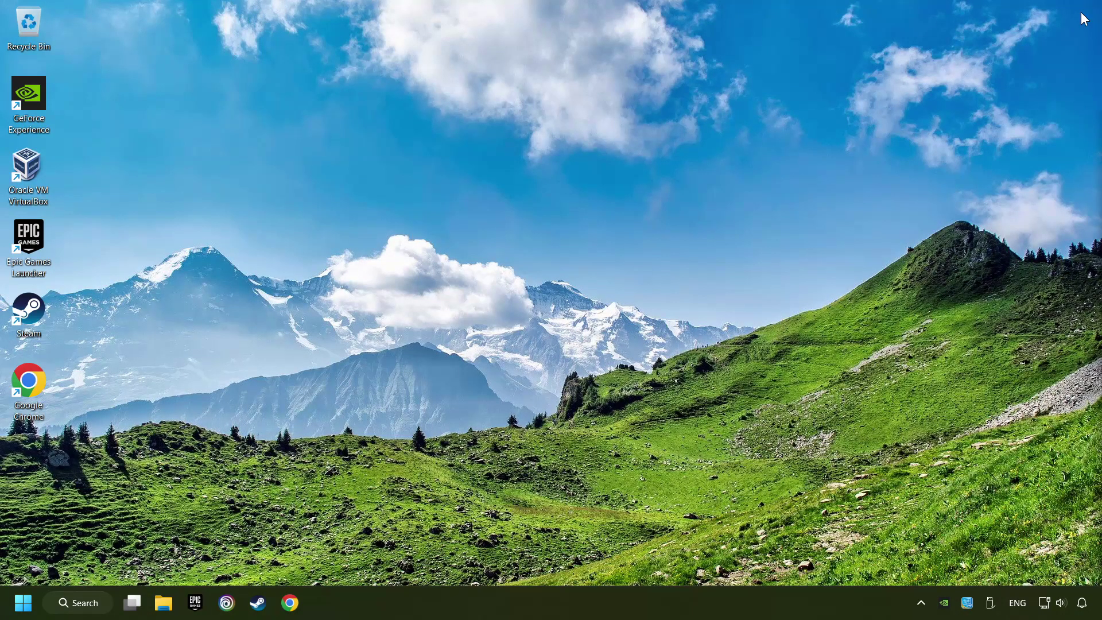
- Search for cmd and launch Command Prompt as administrator
click(81, 602)
text(cmd)
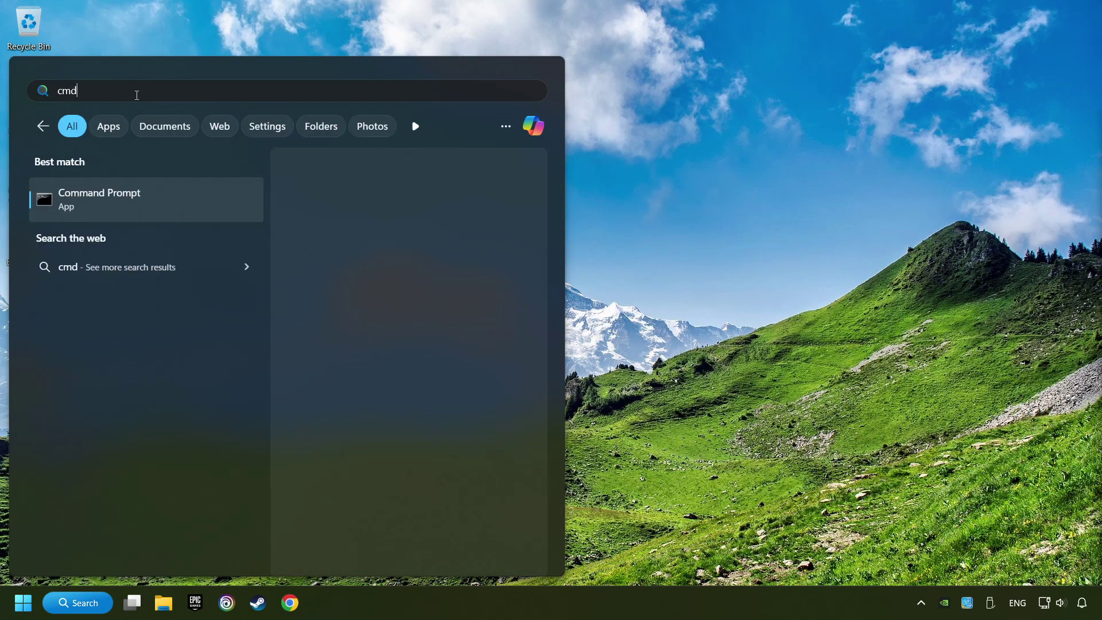
right_click(208, 199)
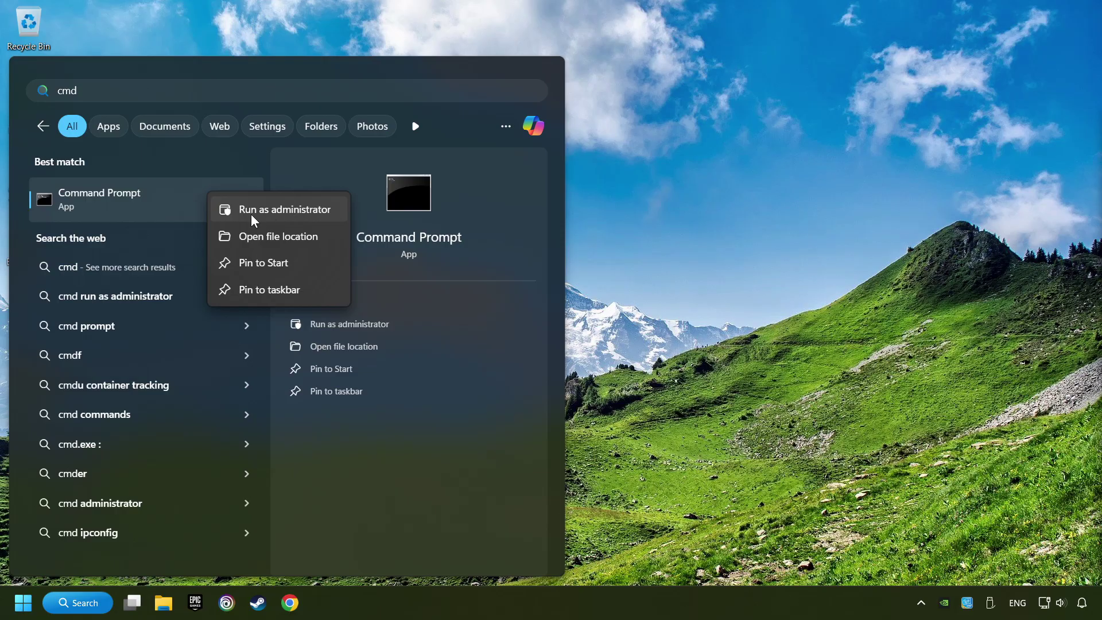
click(273, 212)
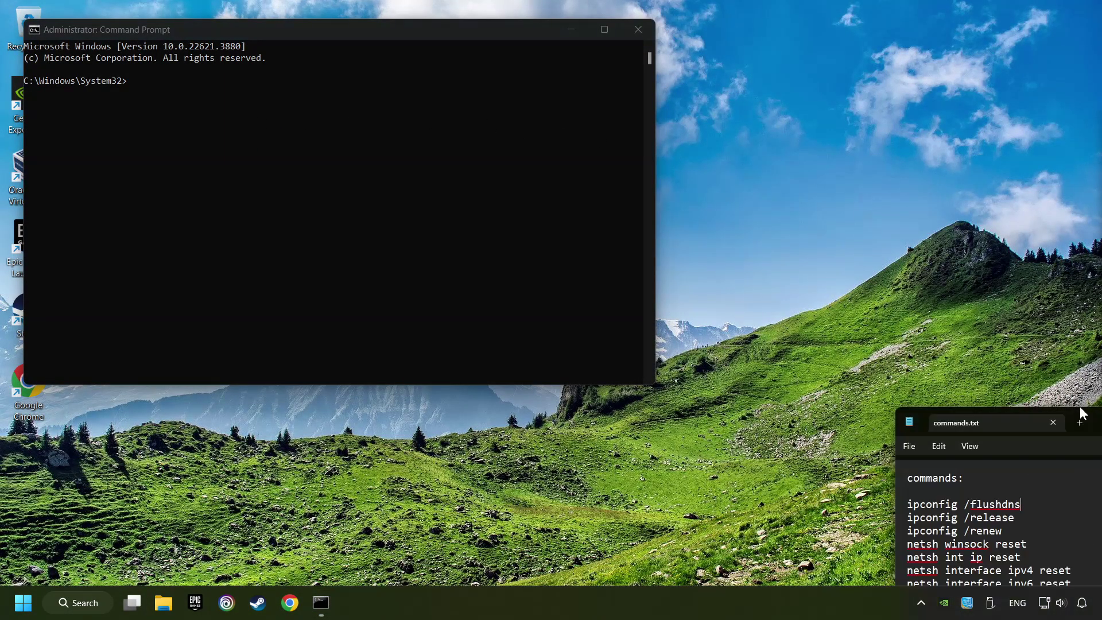
- Run ipconfig /flushdns, /release and /renew, copied from commands.txt into the admin prompt
drag(1079, 414, 942, 333)
drag(816, 420, 684, 418)
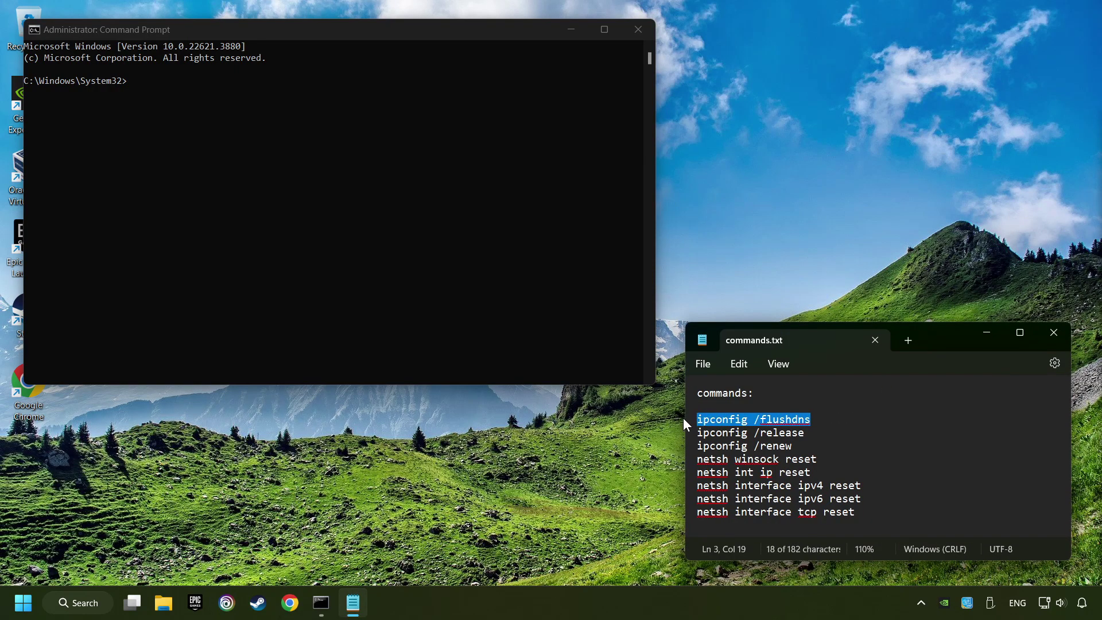
key(ctrl+c)
click(212, 167)
key(ctrl+v)
key(Return)
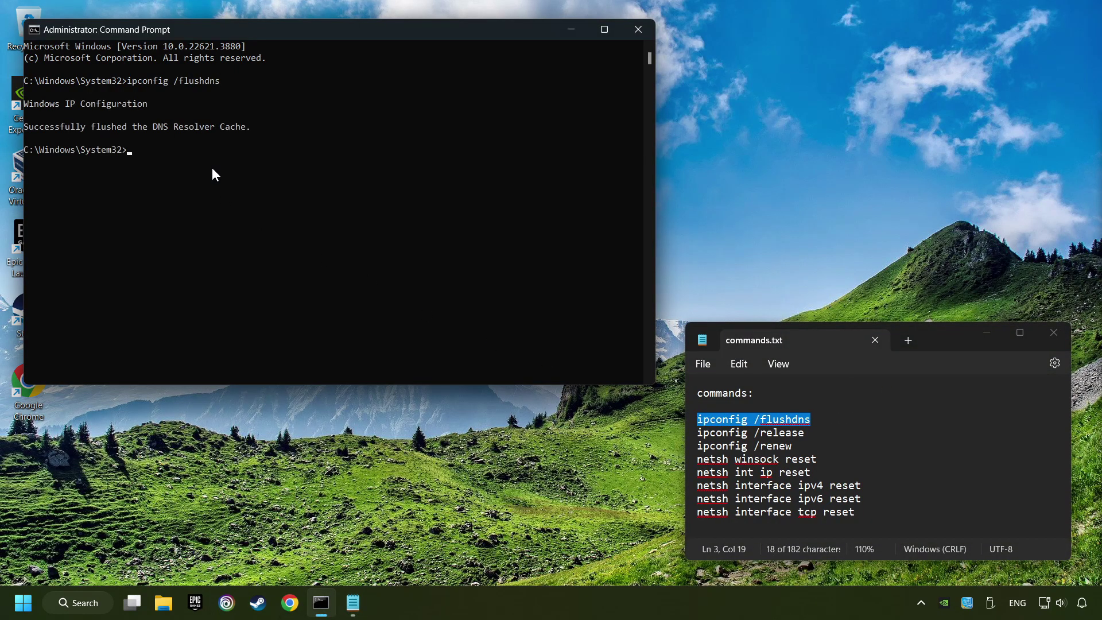
drag(809, 433, 694, 432)
key(ctrl+c)
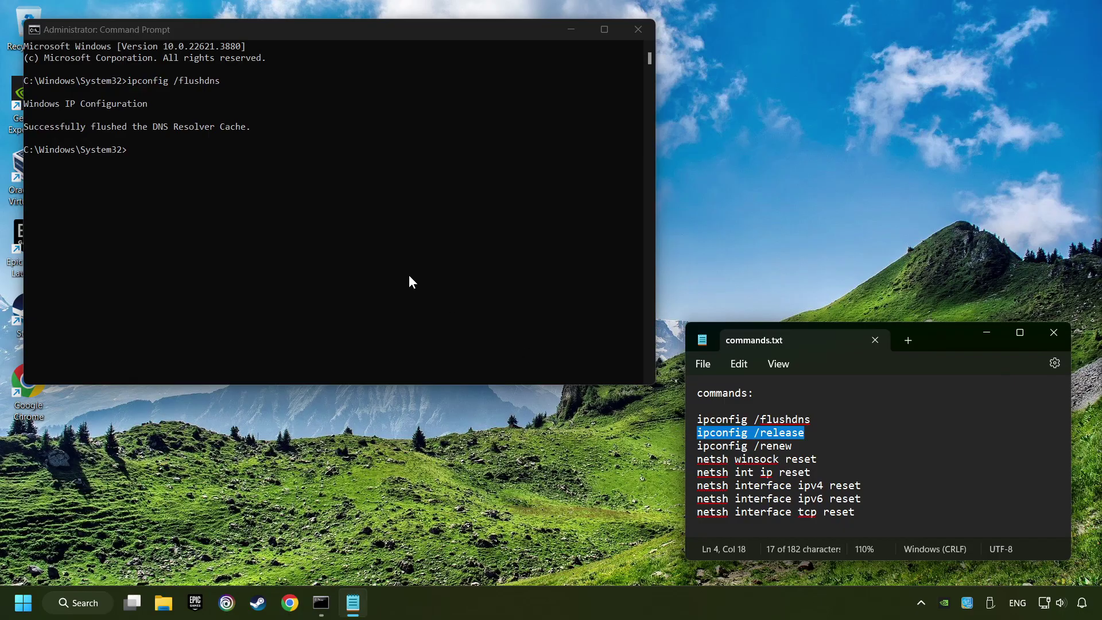
click(280, 162)
key(ctrl+v)
key(Return)
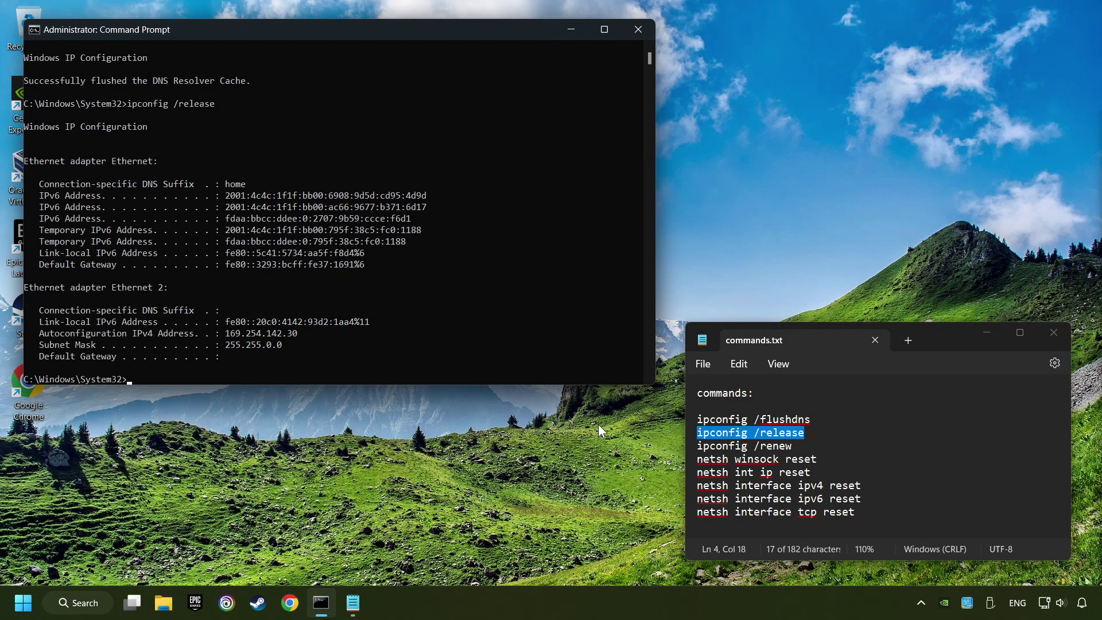
drag(795, 446, 695, 446)
key(ctrl+c)
click(394, 296)
key(ctrl+v)
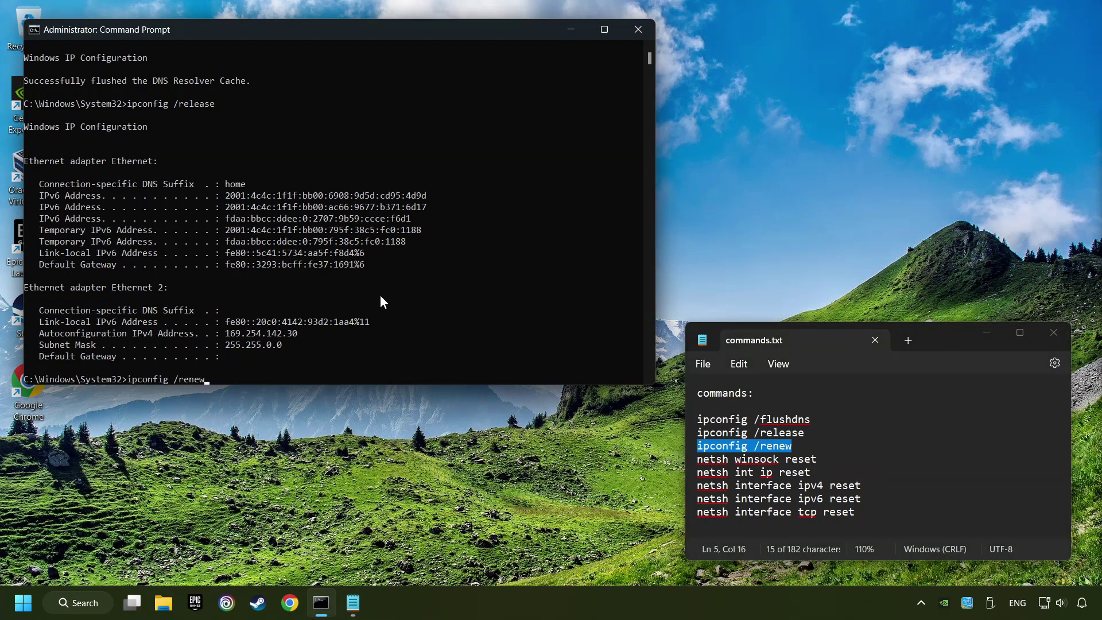
key(Return)
- Run netsh winsock reset and netsh int ip reset in the prompt
drag(834, 459, 692, 458)
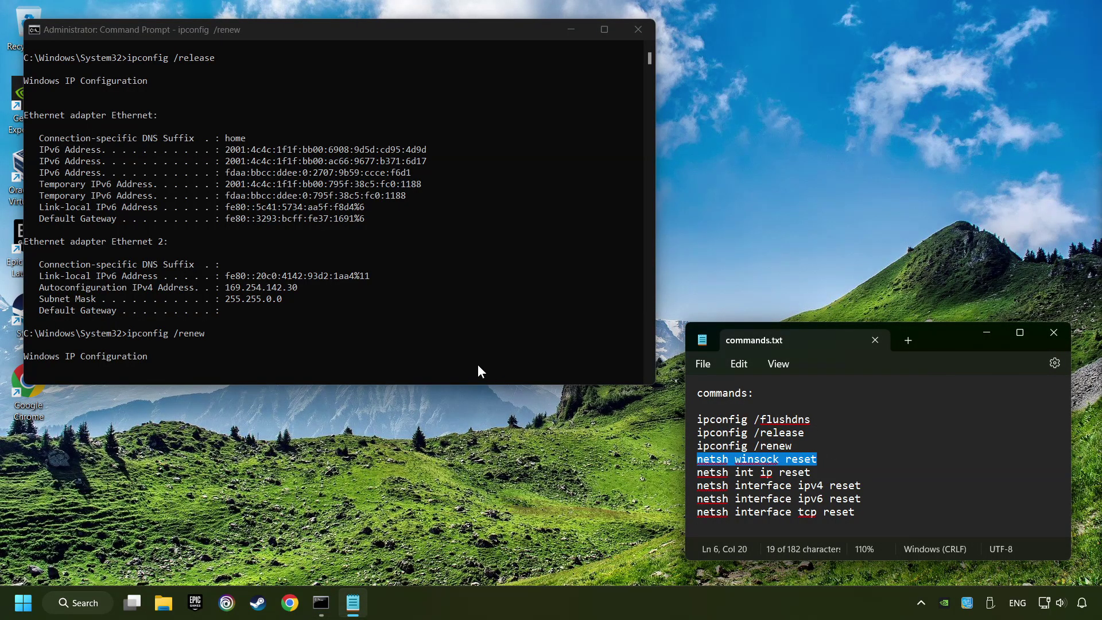
click(391, 274)
right_click(391, 273)
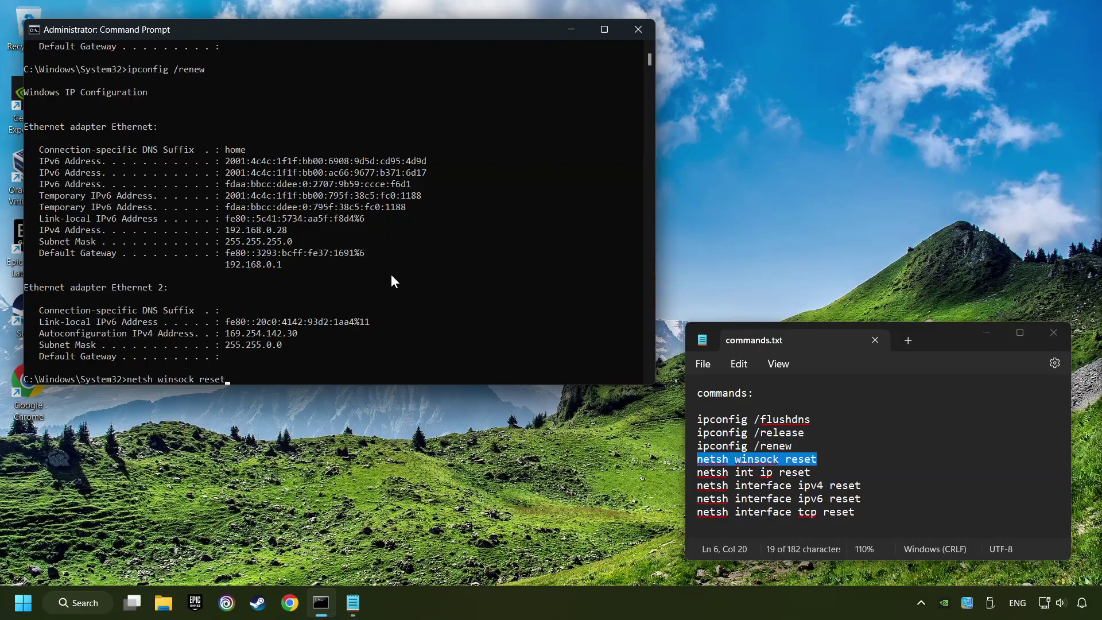
key(Return)
drag(815, 472, 677, 474)
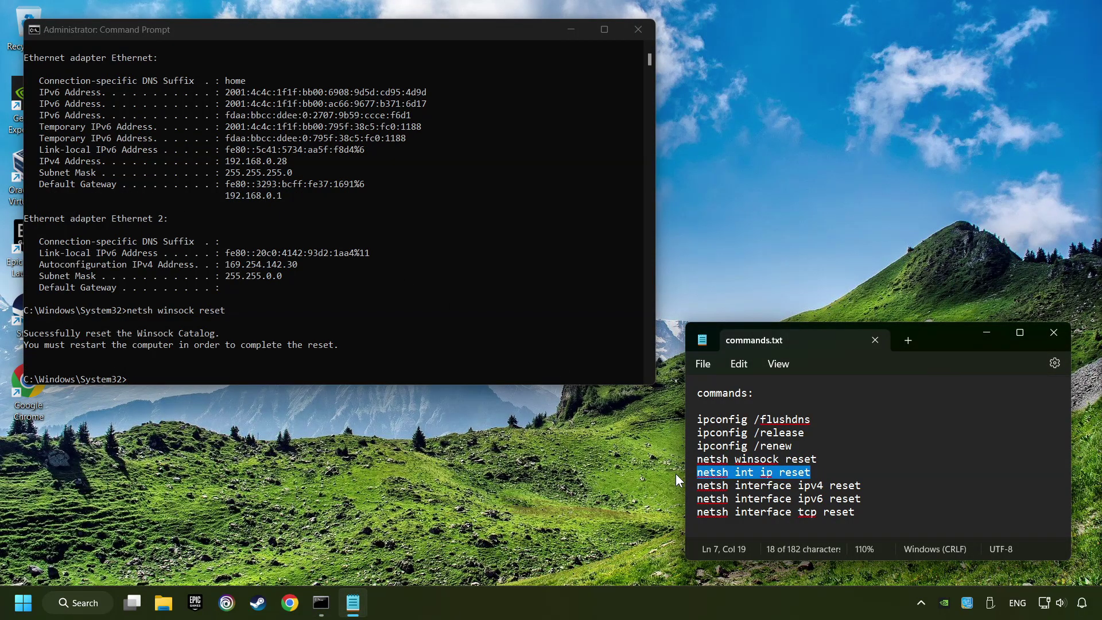
click(393, 293)
right_click(385, 291)
key(Return)
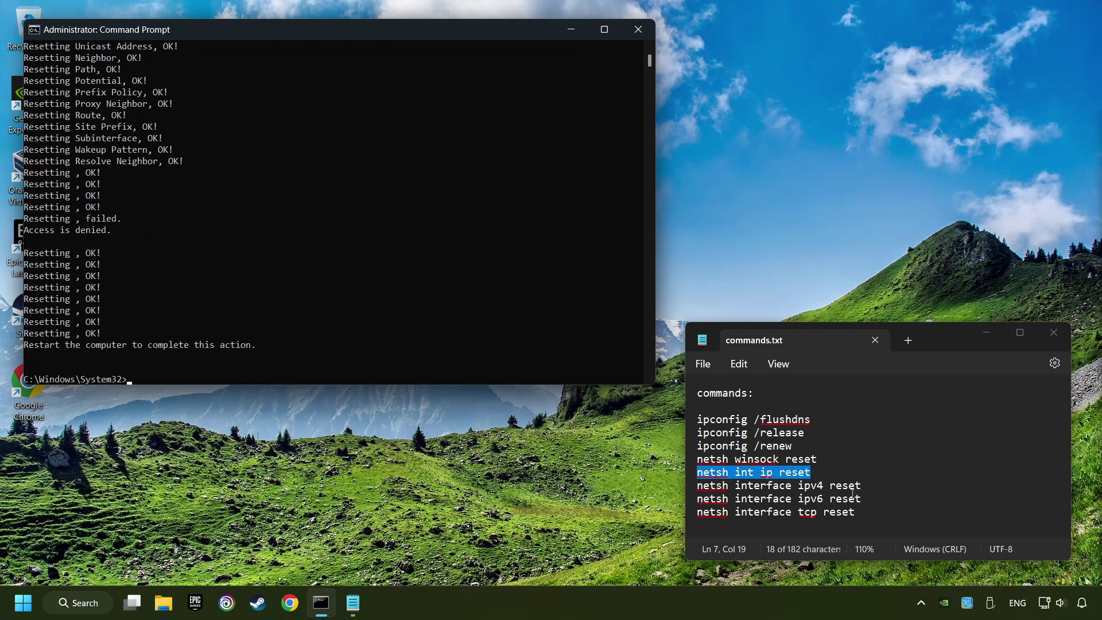
- Paste the ipv4 and ipv6 interface resets, run netsh interface tcp reset, and close the console
drag(874, 483, 693, 486)
click(320, 264)
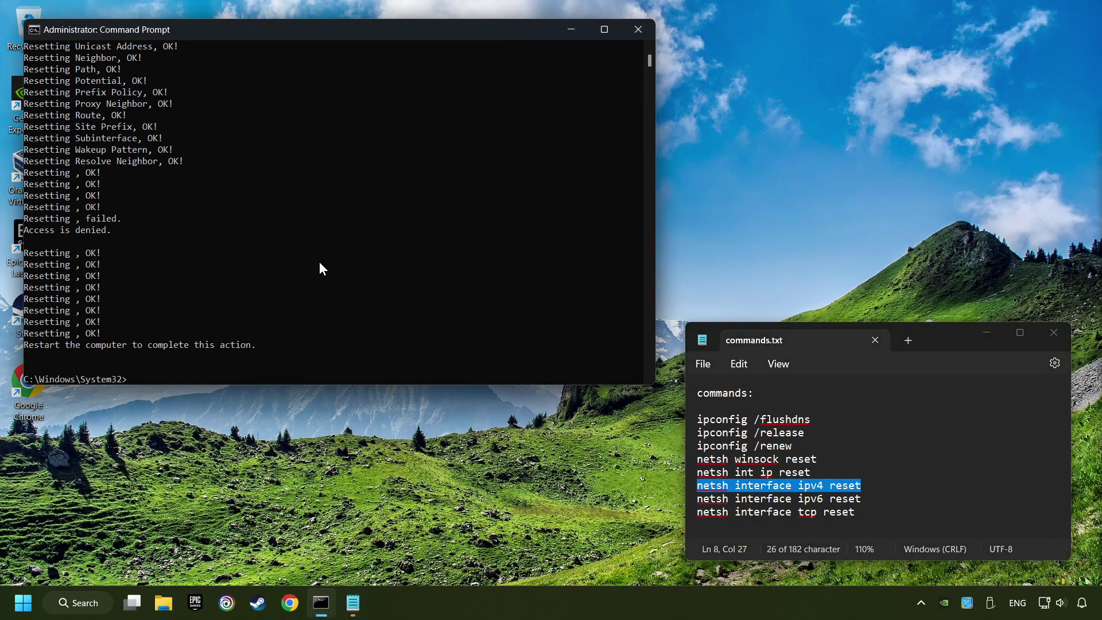
right_click(320, 264)
key(Escape)
drag(885, 501, 687, 498)
click(308, 283)
right_click(308, 284)
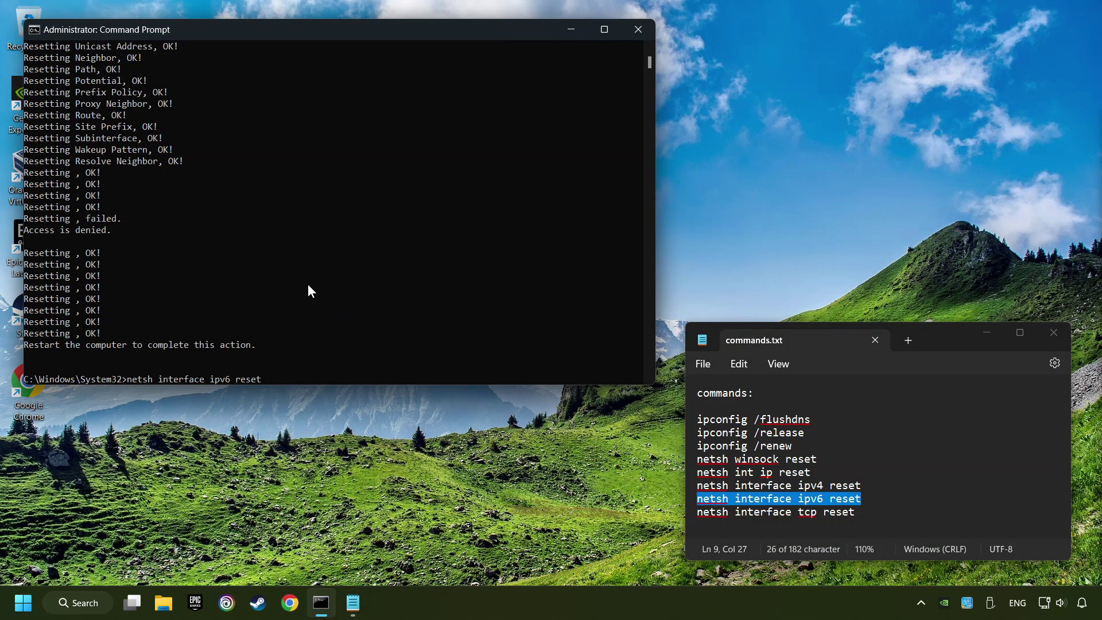
key(Escape)
drag(878, 511, 677, 514)
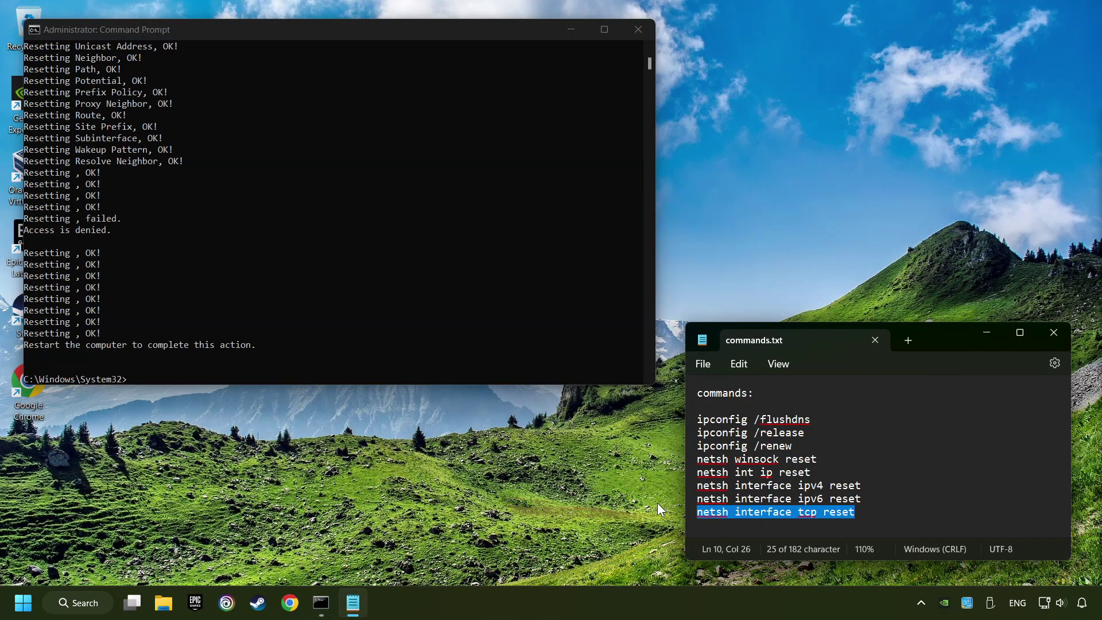
click(322, 282)
right_click(328, 265)
key(Return)
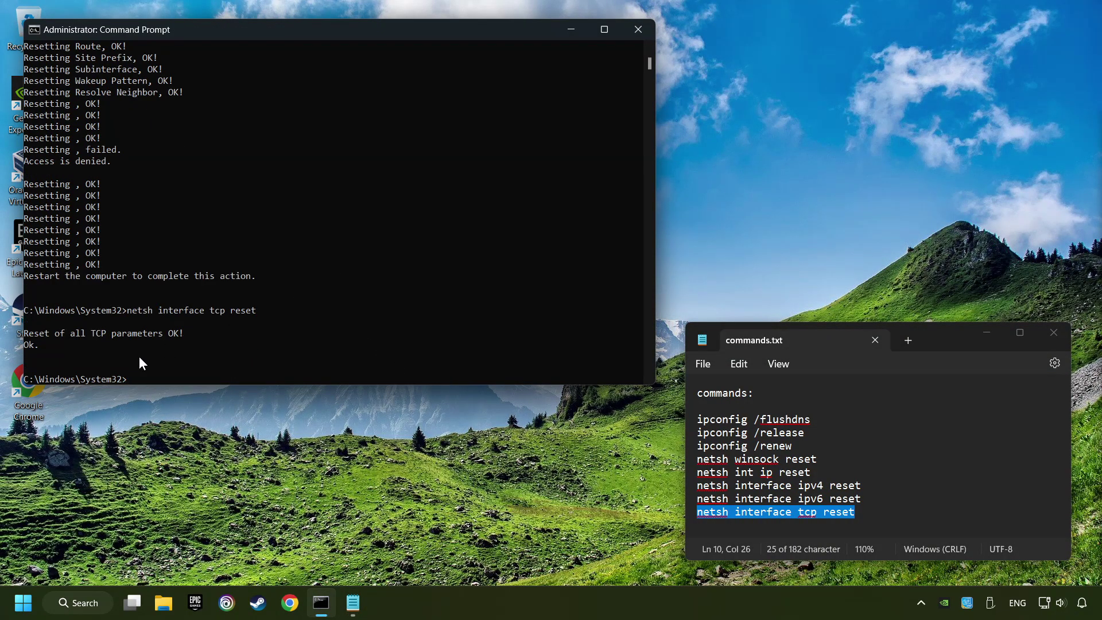
click(650, 34)
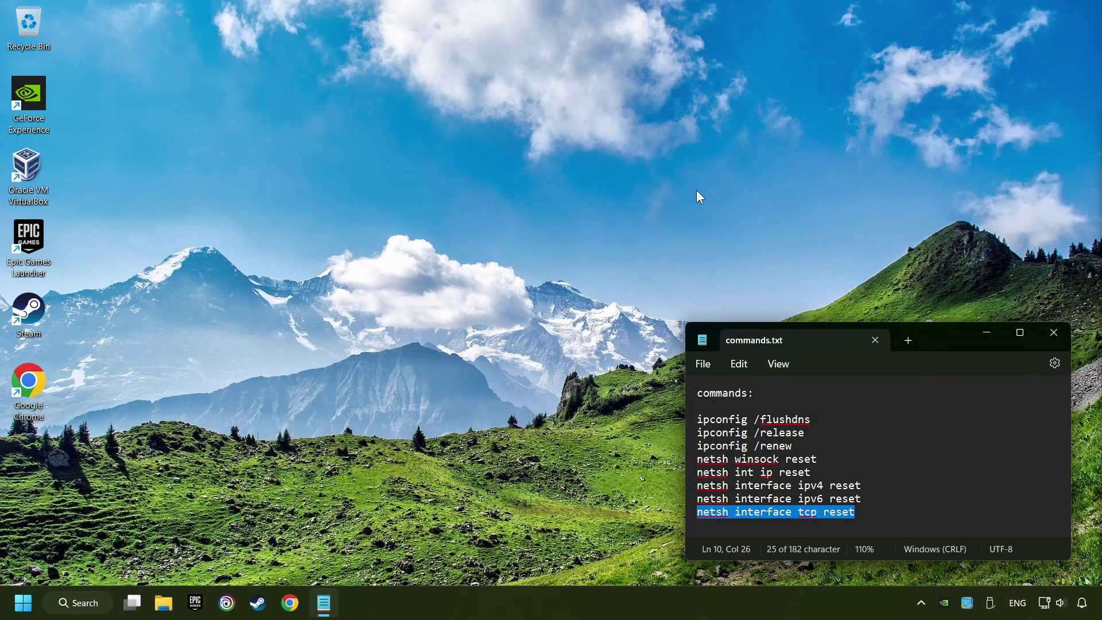
- Close commands.txt and bring up the Start menu power options
click(1055, 337)
click(23, 603)
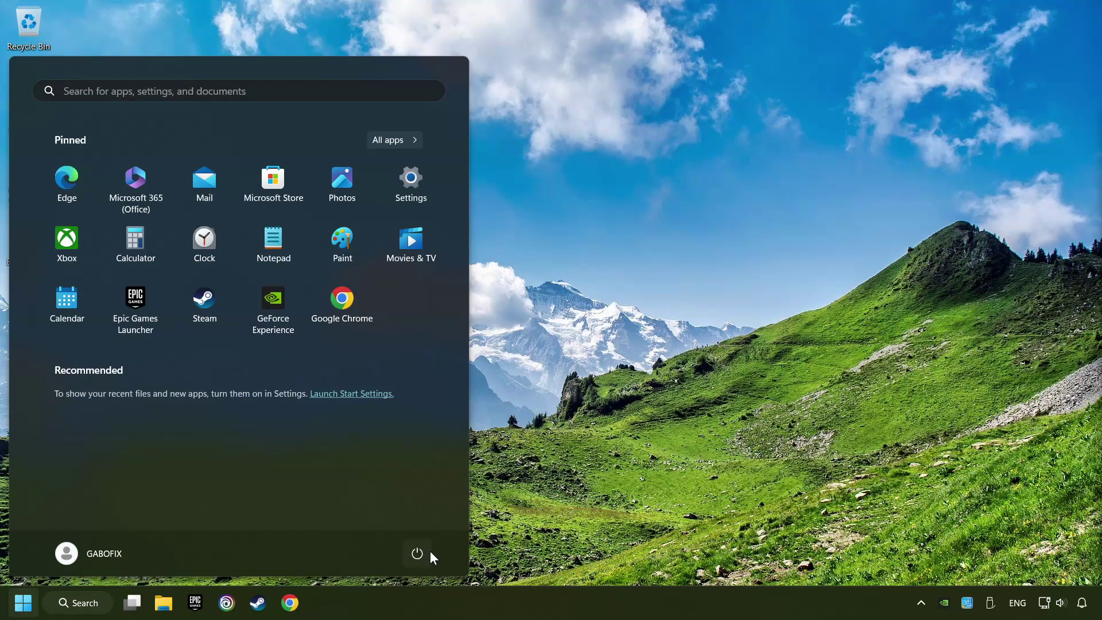
click(427, 554)
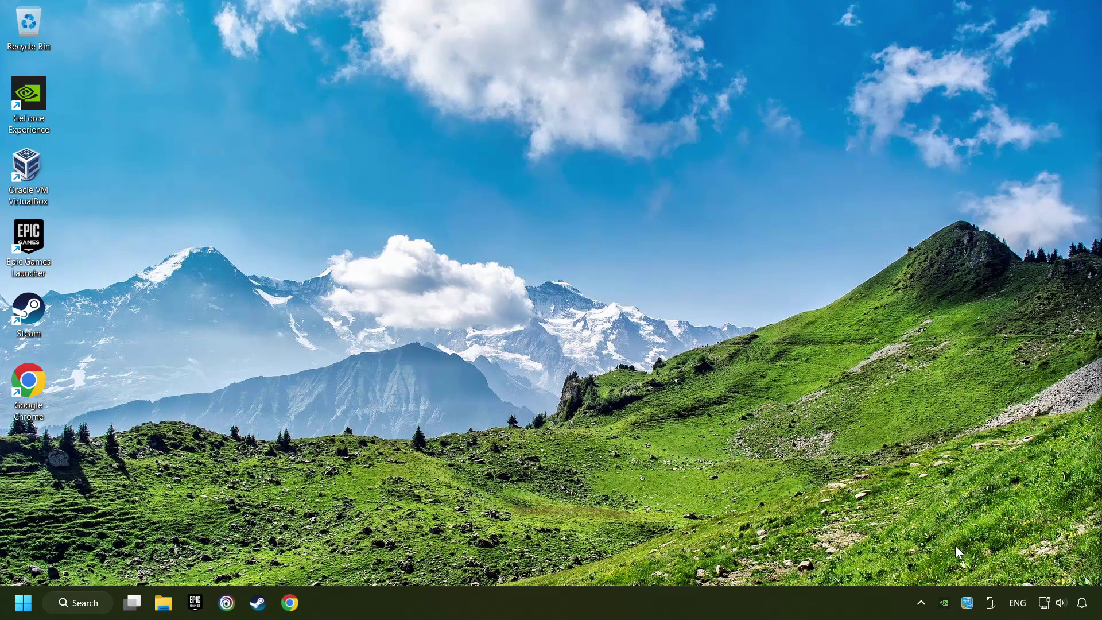
- Run and confirm Network reset from Advanced network settings, then close Settings
right_click(1045, 605)
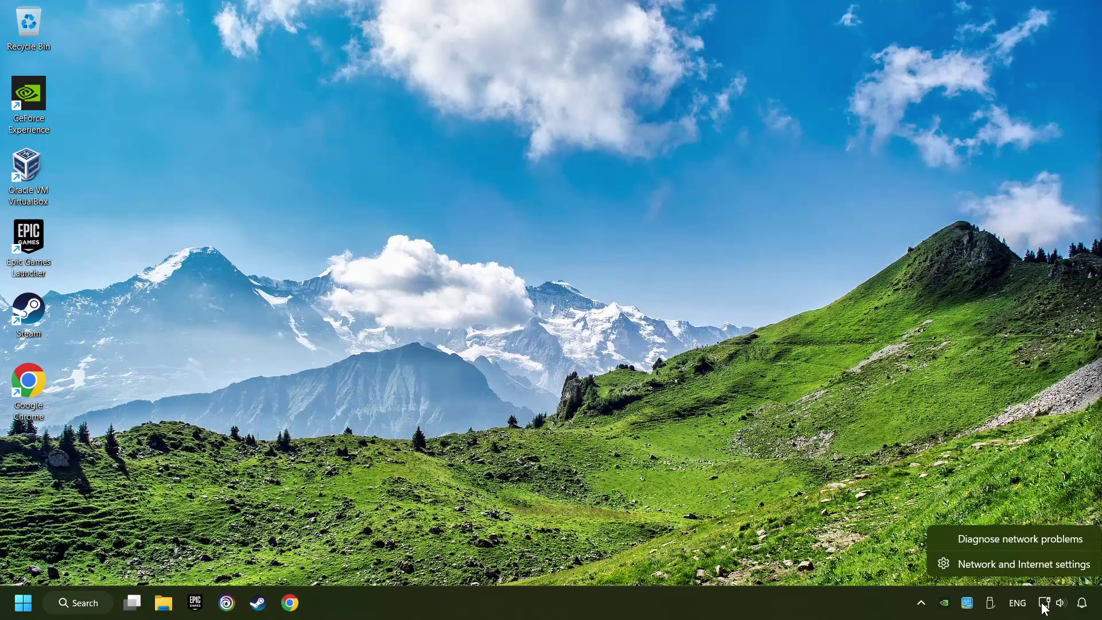
click(1021, 565)
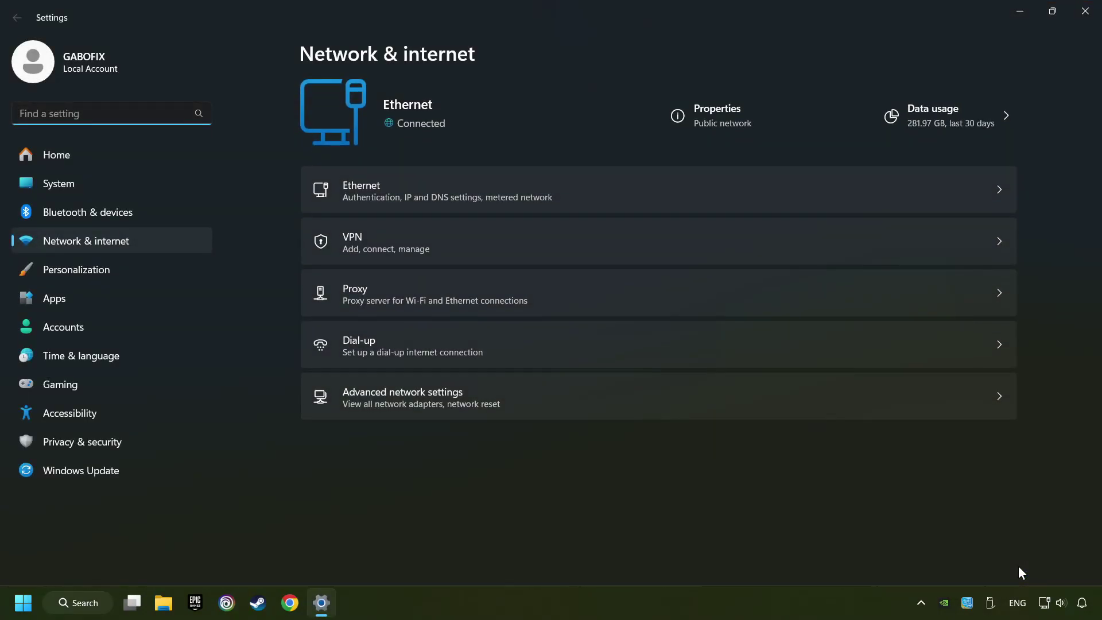
click(576, 399)
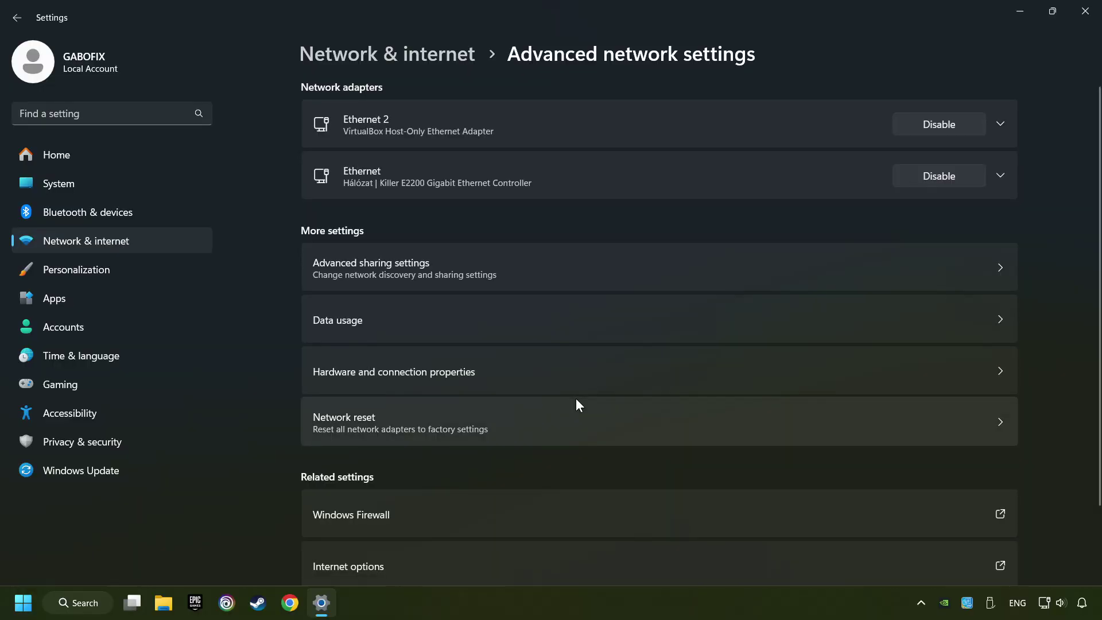
click(635, 427)
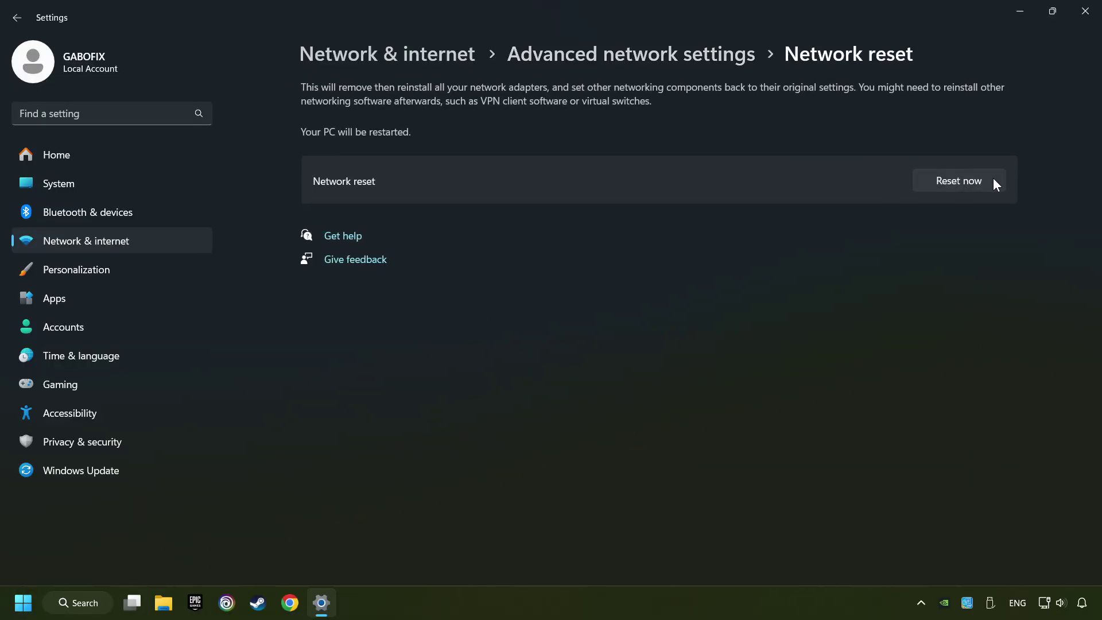
click(988, 188)
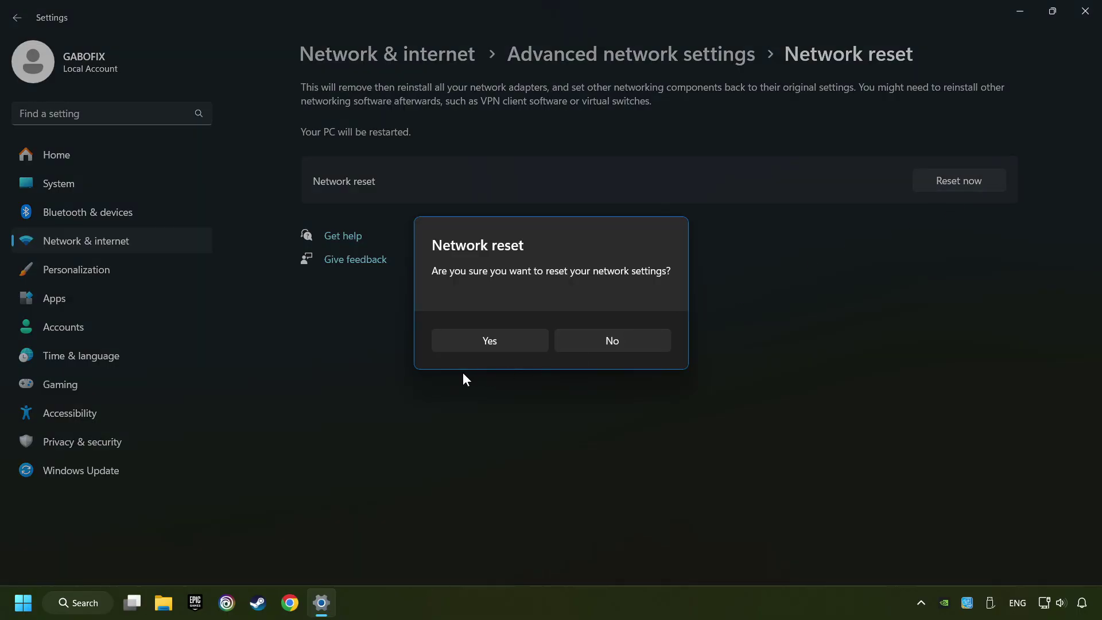
click(506, 348)
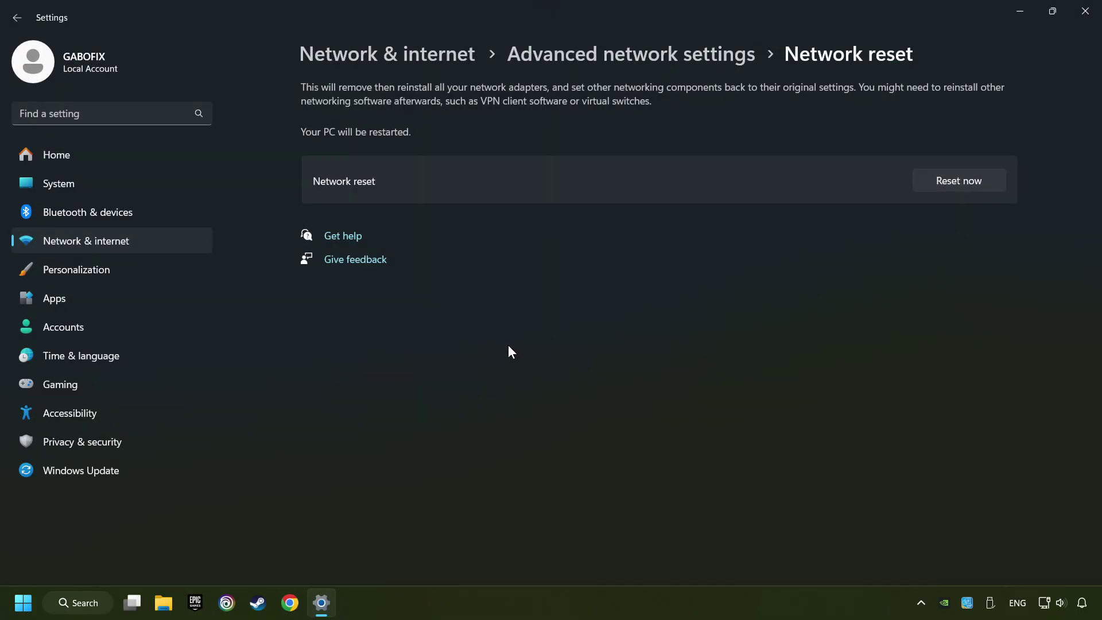
click(1084, 19)
click(23, 602)
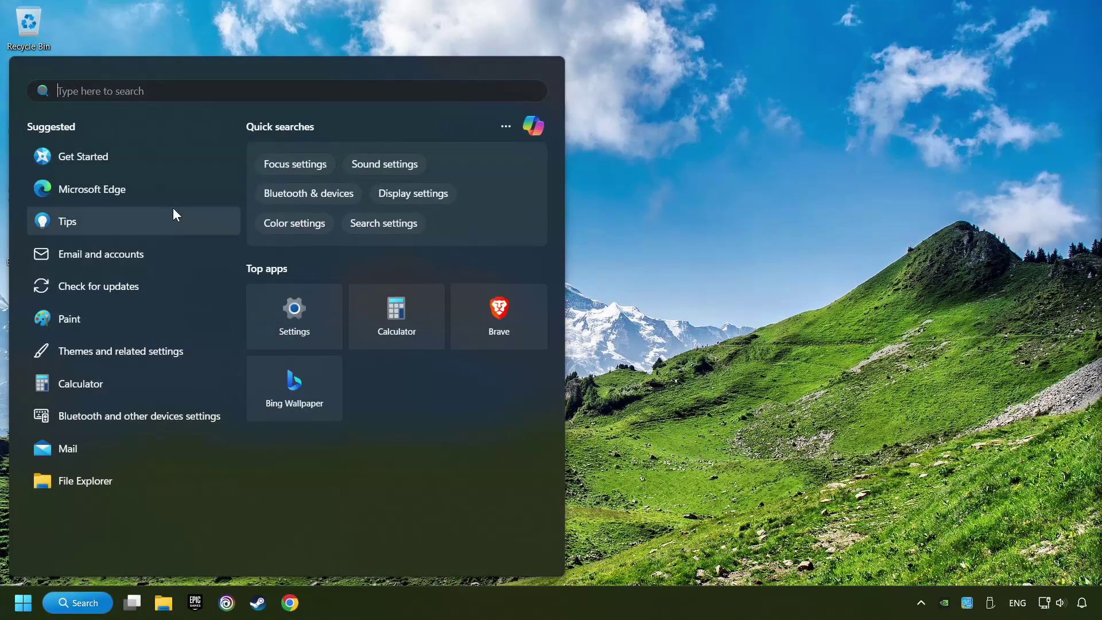
- Search for control panel and reach Network Connections via Network and Sharing Center's adapter settings
text(control panel)
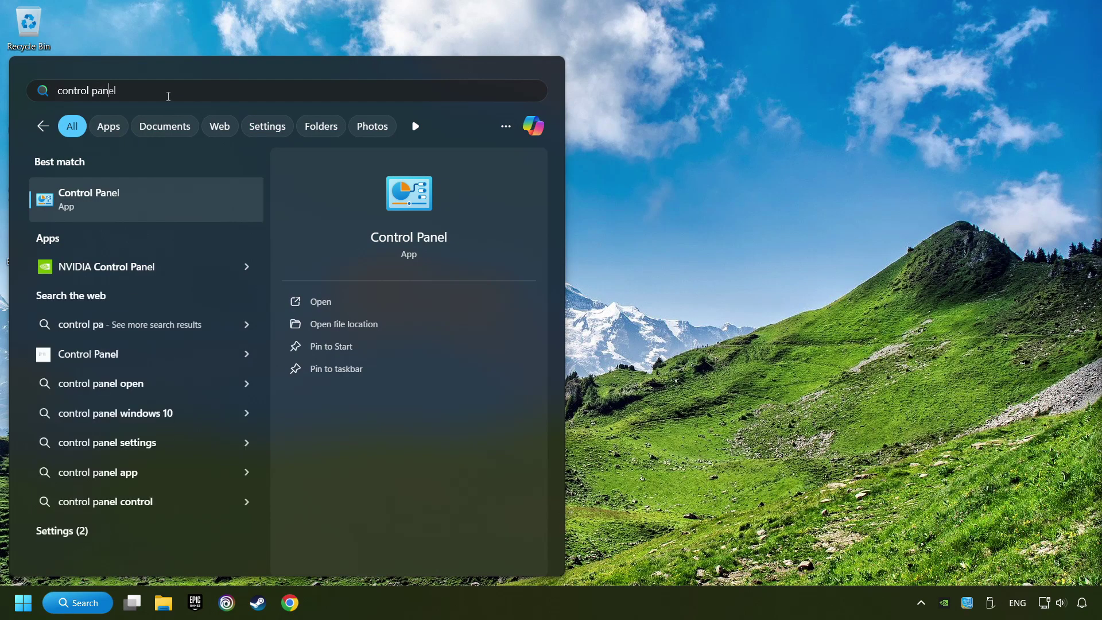
click(213, 200)
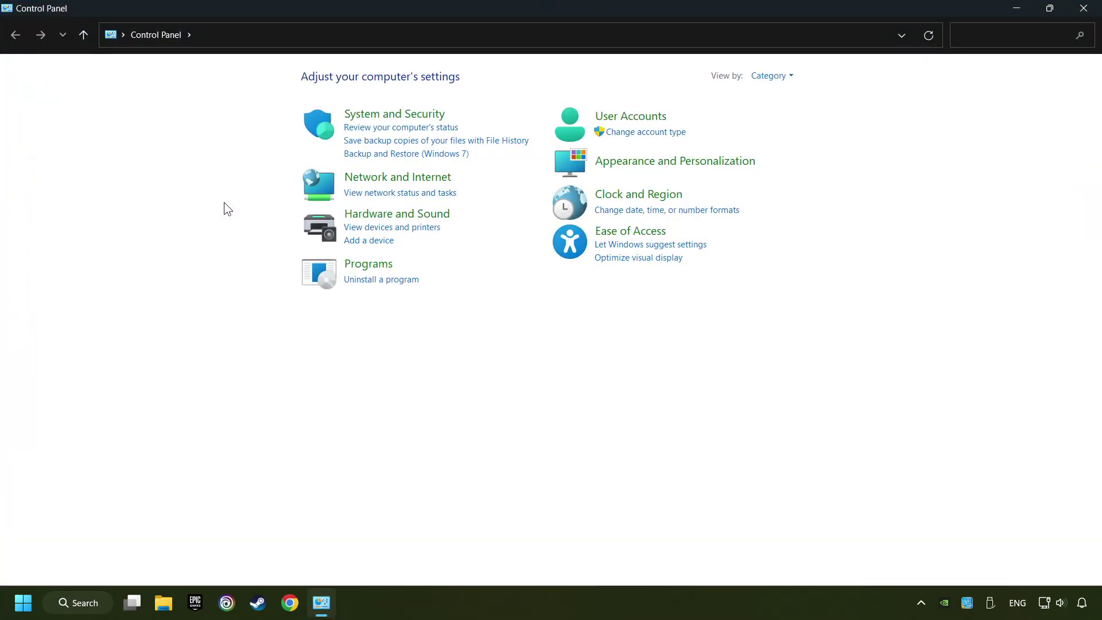
click(402, 179)
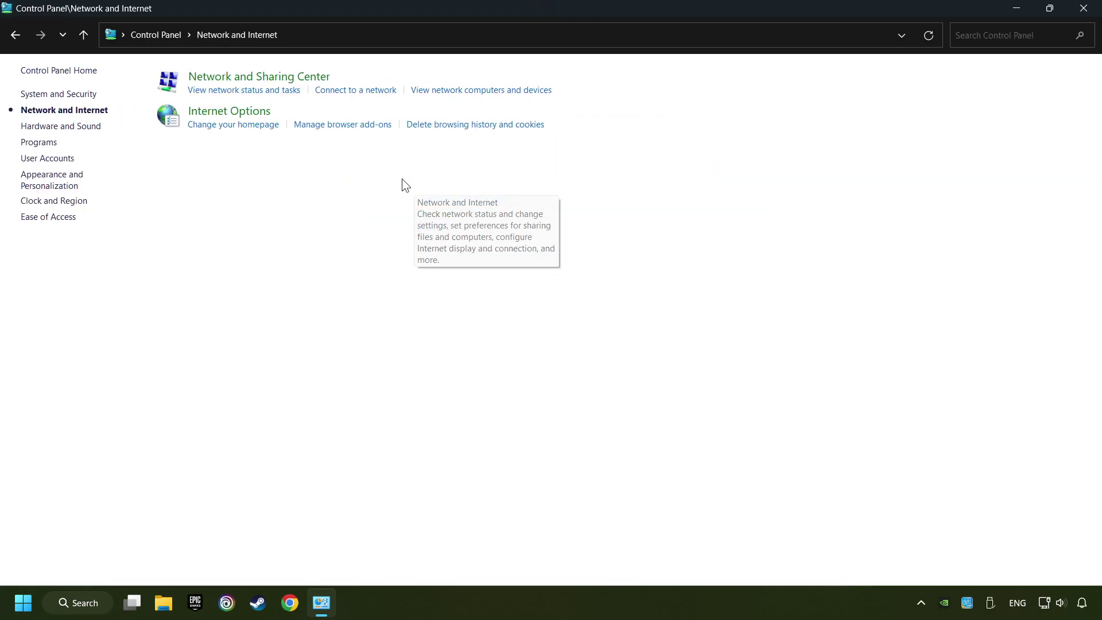
click(260, 81)
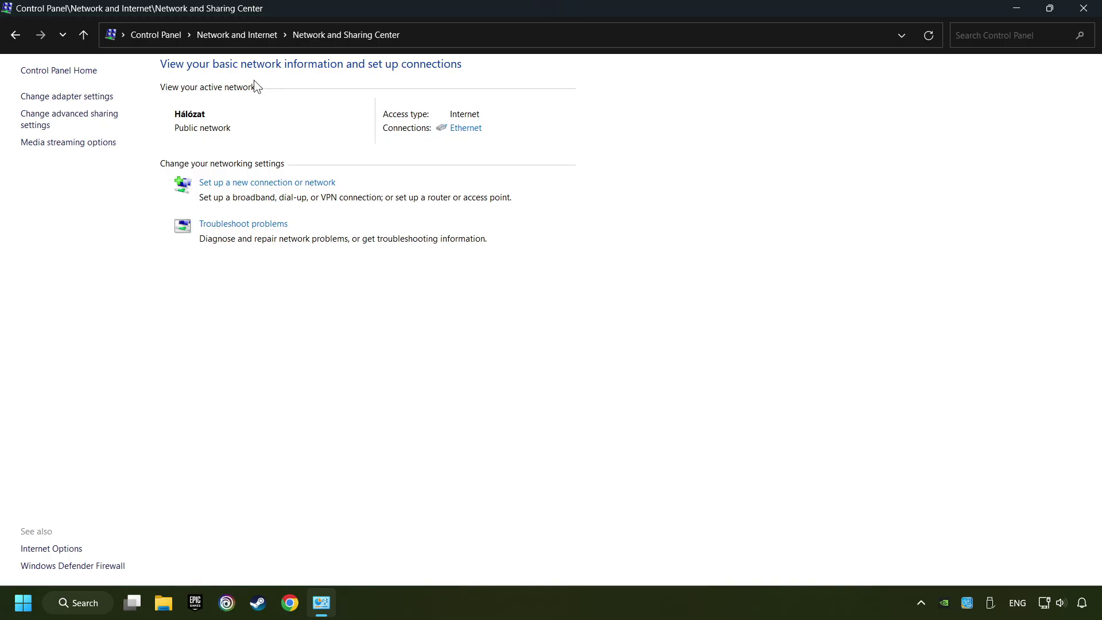
click(67, 96)
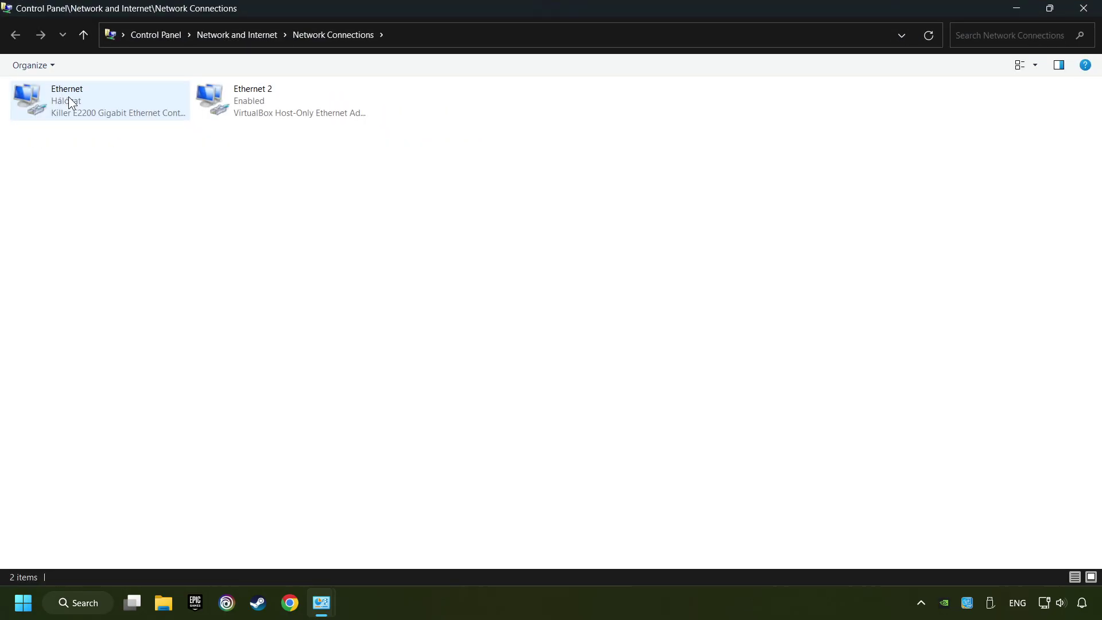
- Open the Internet Protocol Version 4 (TCP/IPv4) Properties of the Ethernet adapter
click(74, 102)
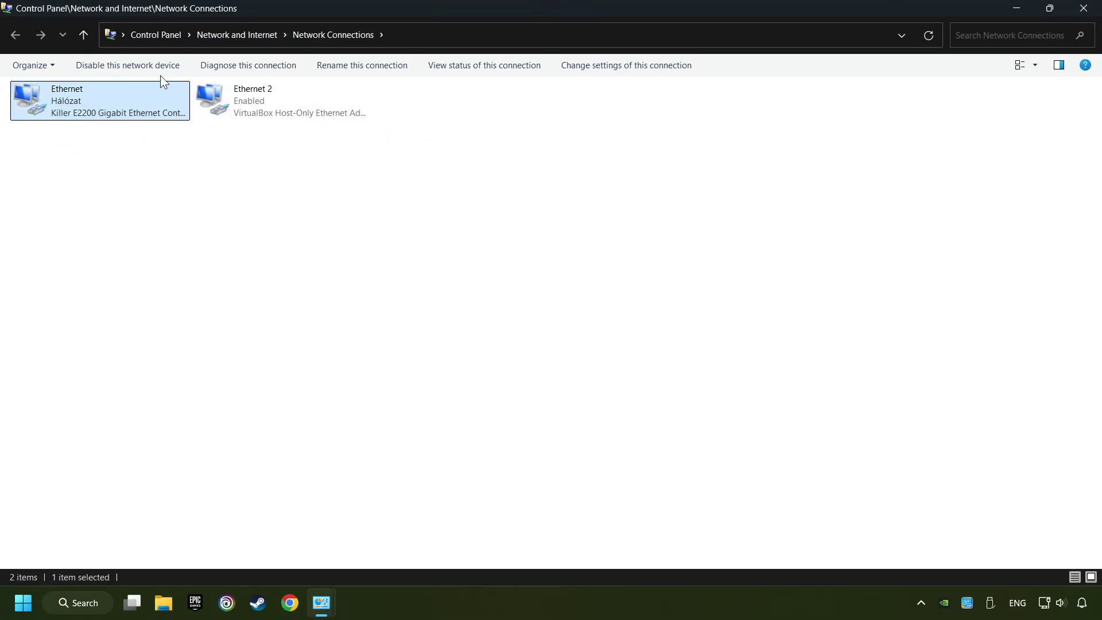
right_click(125, 97)
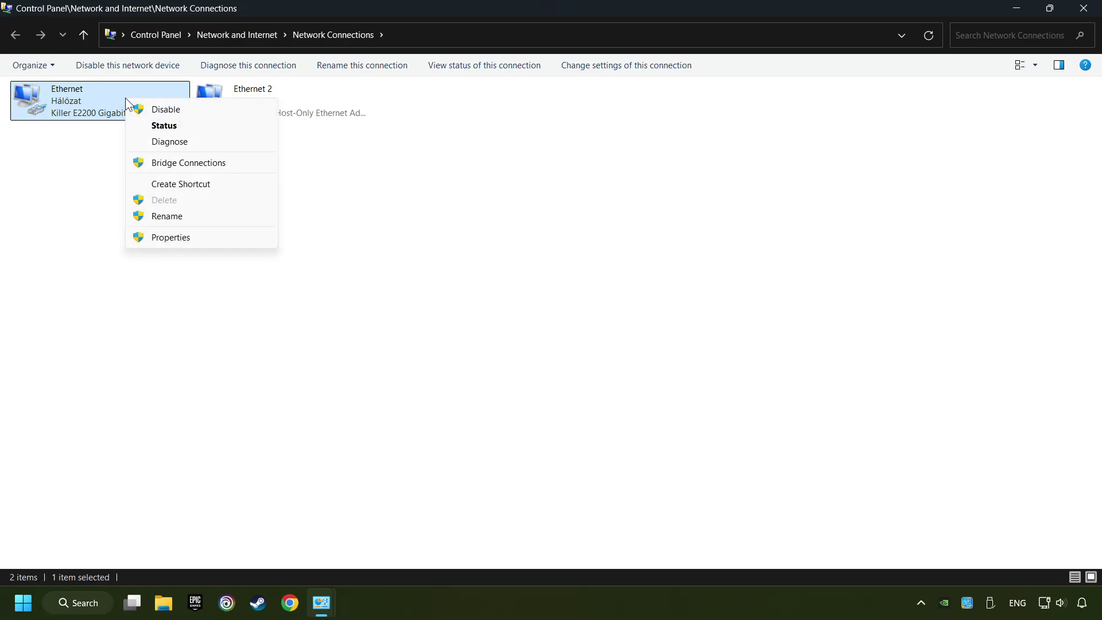
click(210, 236)
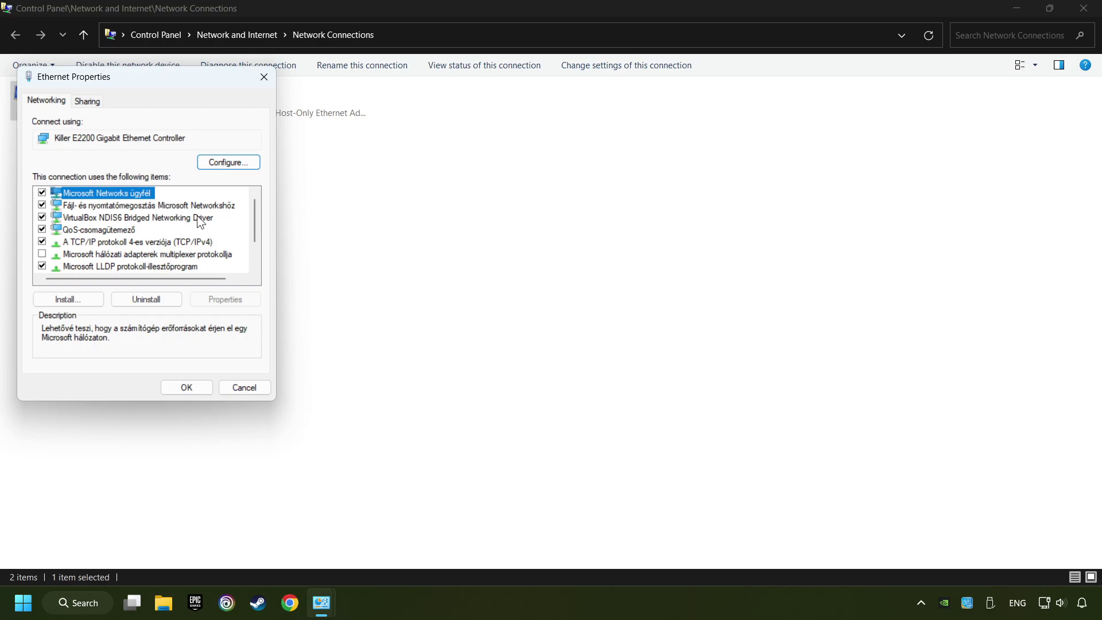
drag(144, 82, 504, 122)
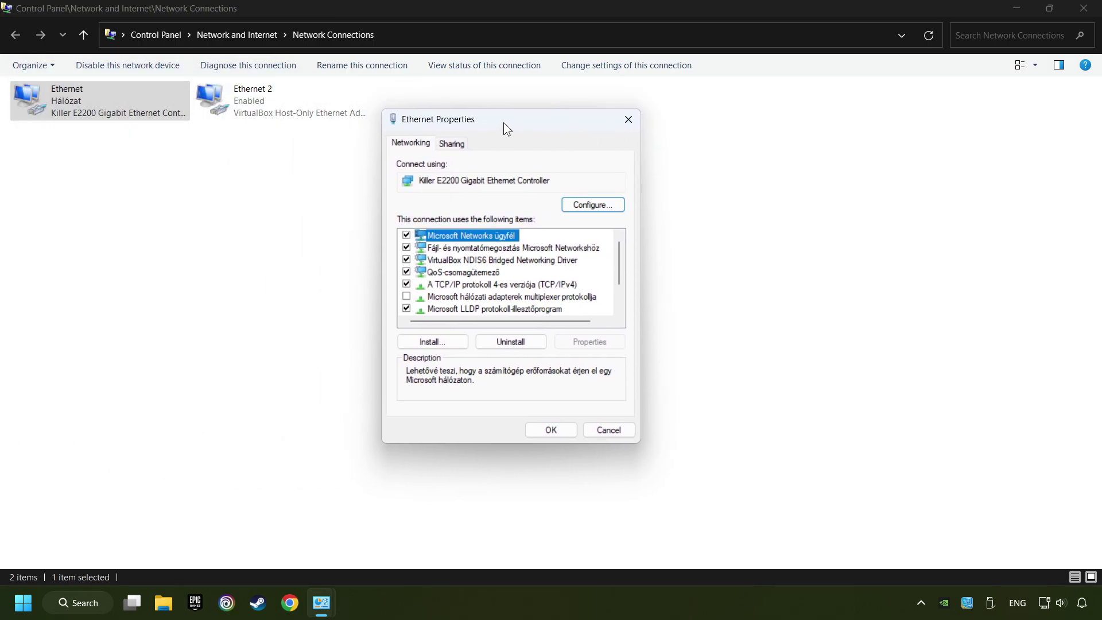
click(447, 285)
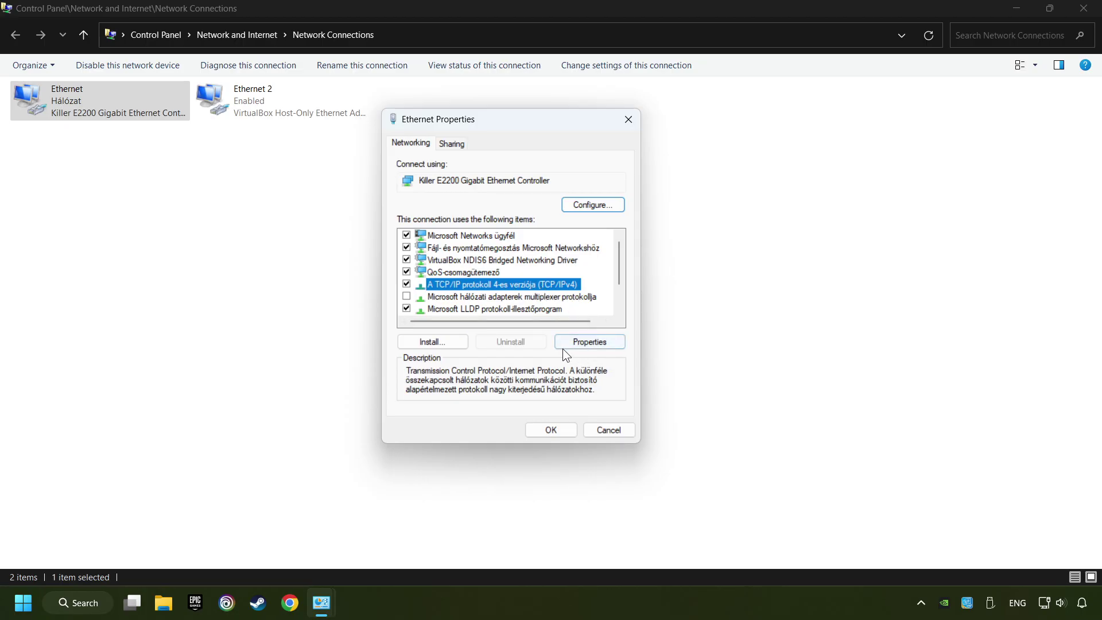
click(599, 346)
drag(568, 184, 531, 138)
- Set Ethernet DNS to 8.8.8.8 preferred and 8.8.4.4 alternate, save, and close the windows
click(398, 330)
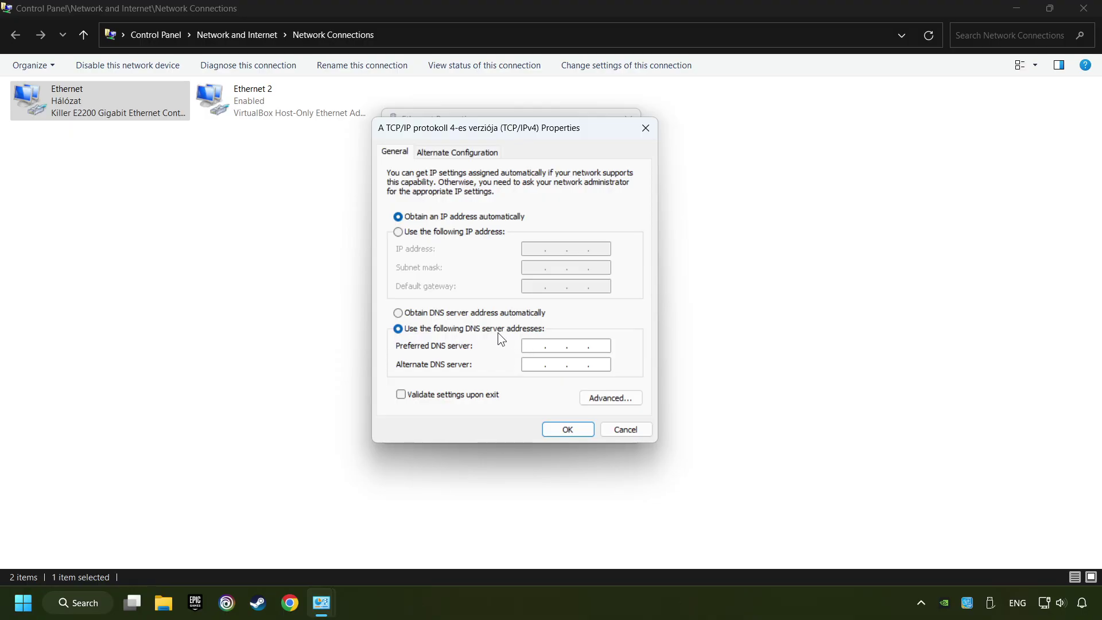
text(8.8.8.8)
text(8.8.4.4)
click(557, 430)
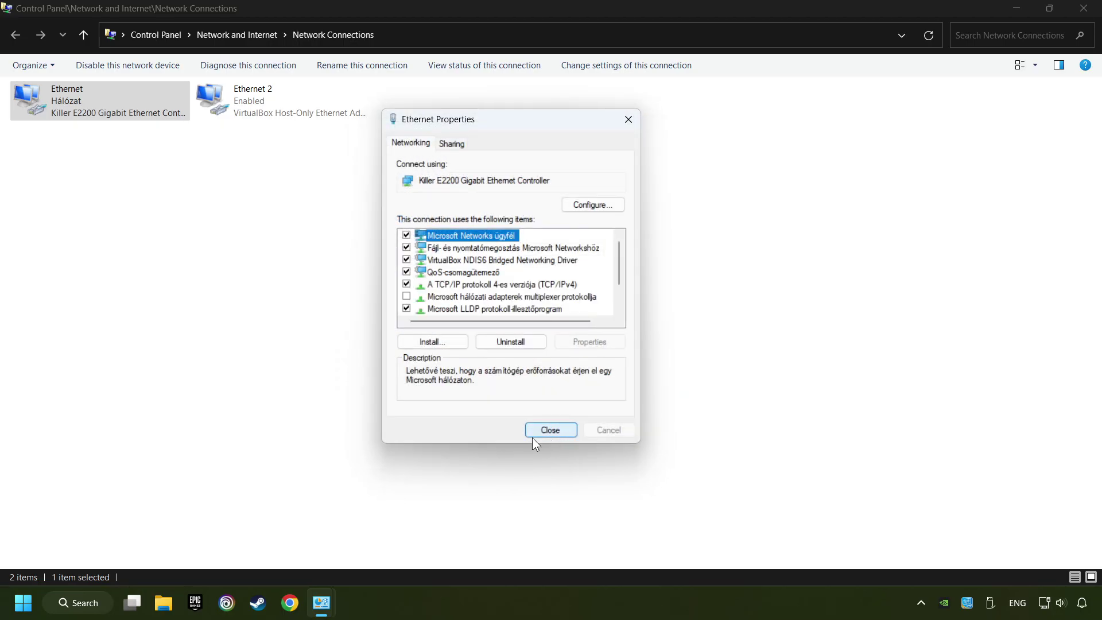
click(548, 429)
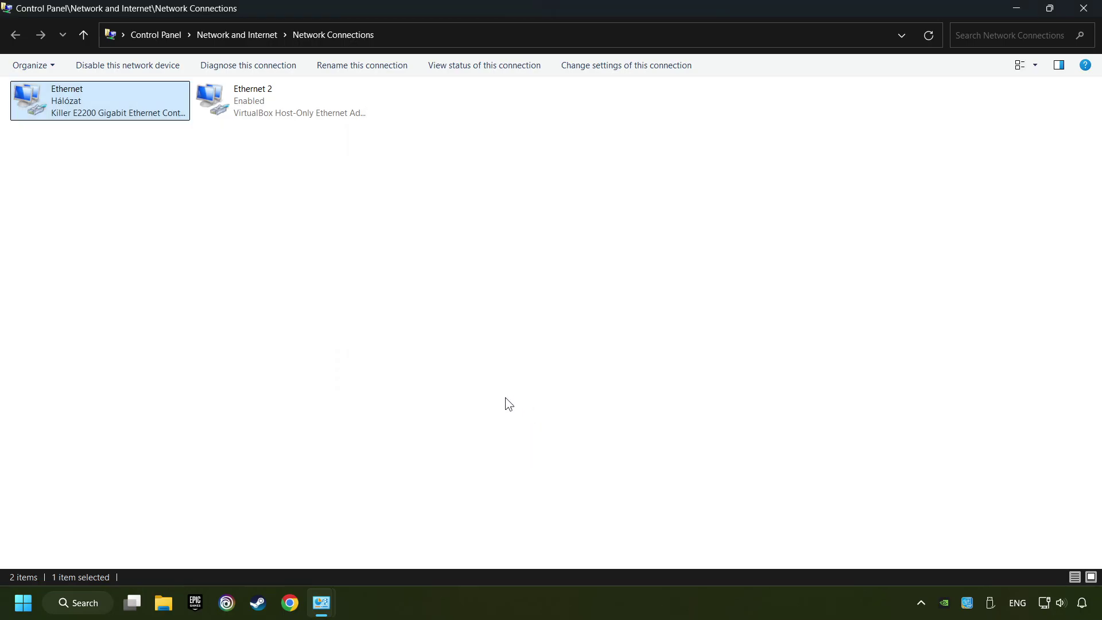
click(1086, 12)
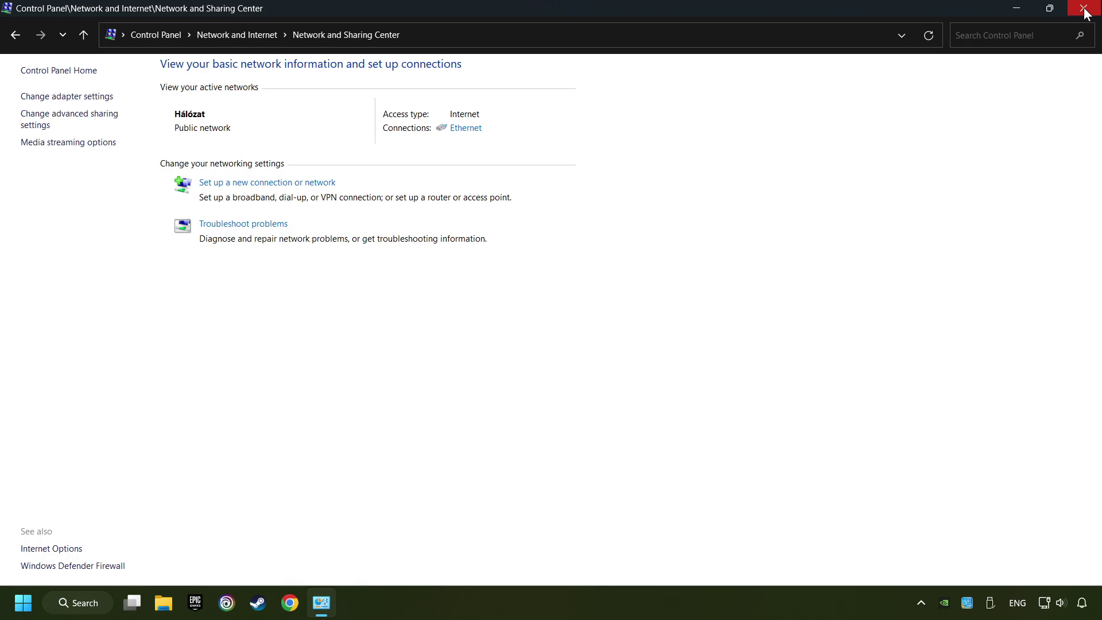